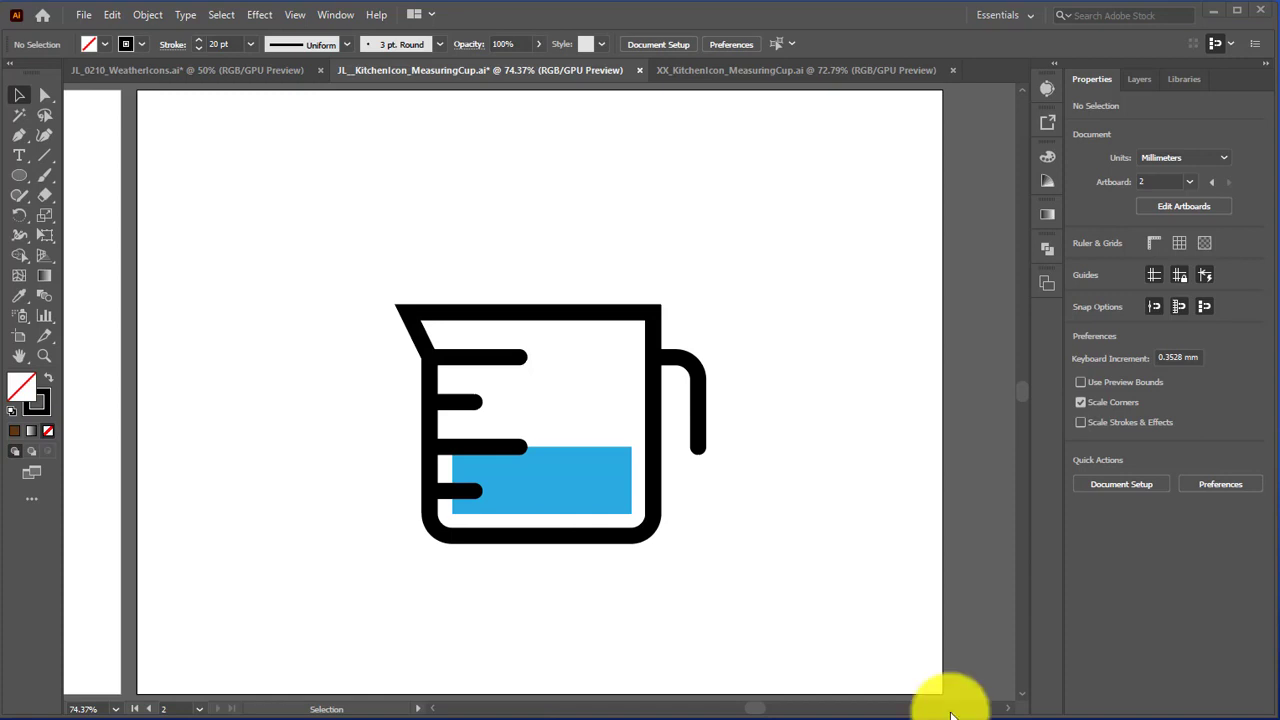
In XX_KitchenIcon_MeasuringCup.ai, display the list of artboards and rename Artboard 1 as Measuring Cup
click(146, 709)
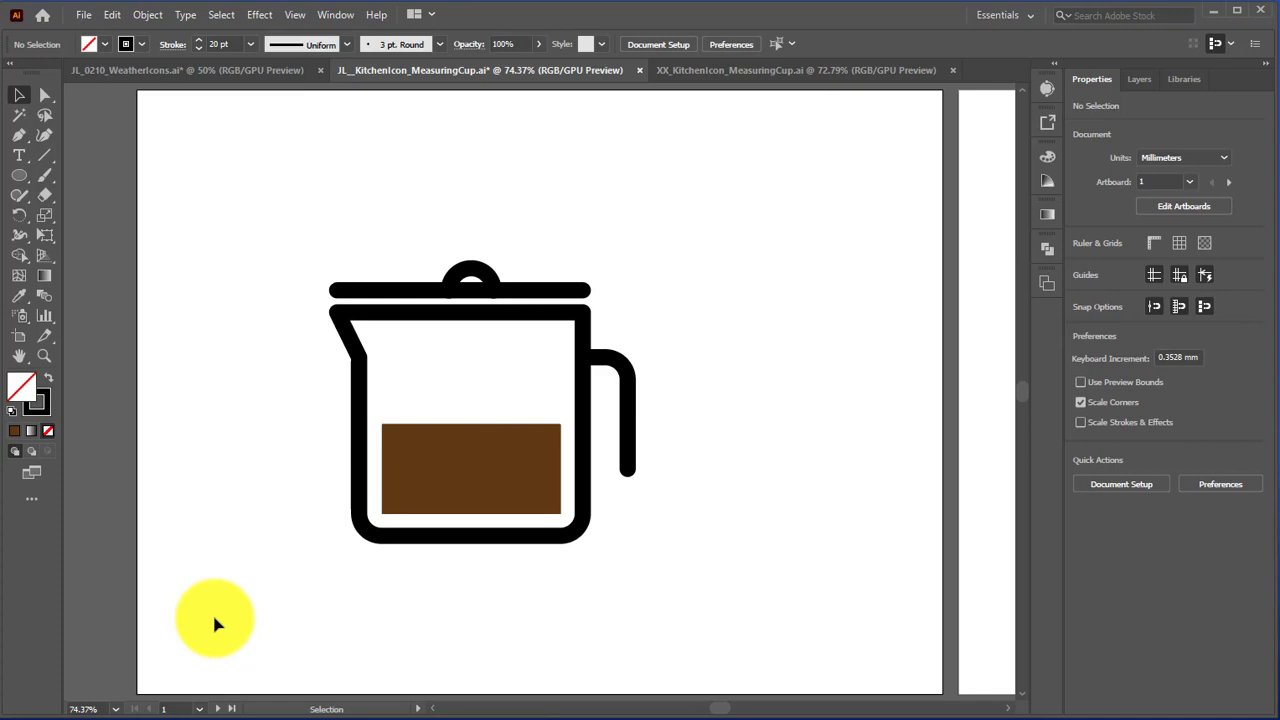
click(751, 70)
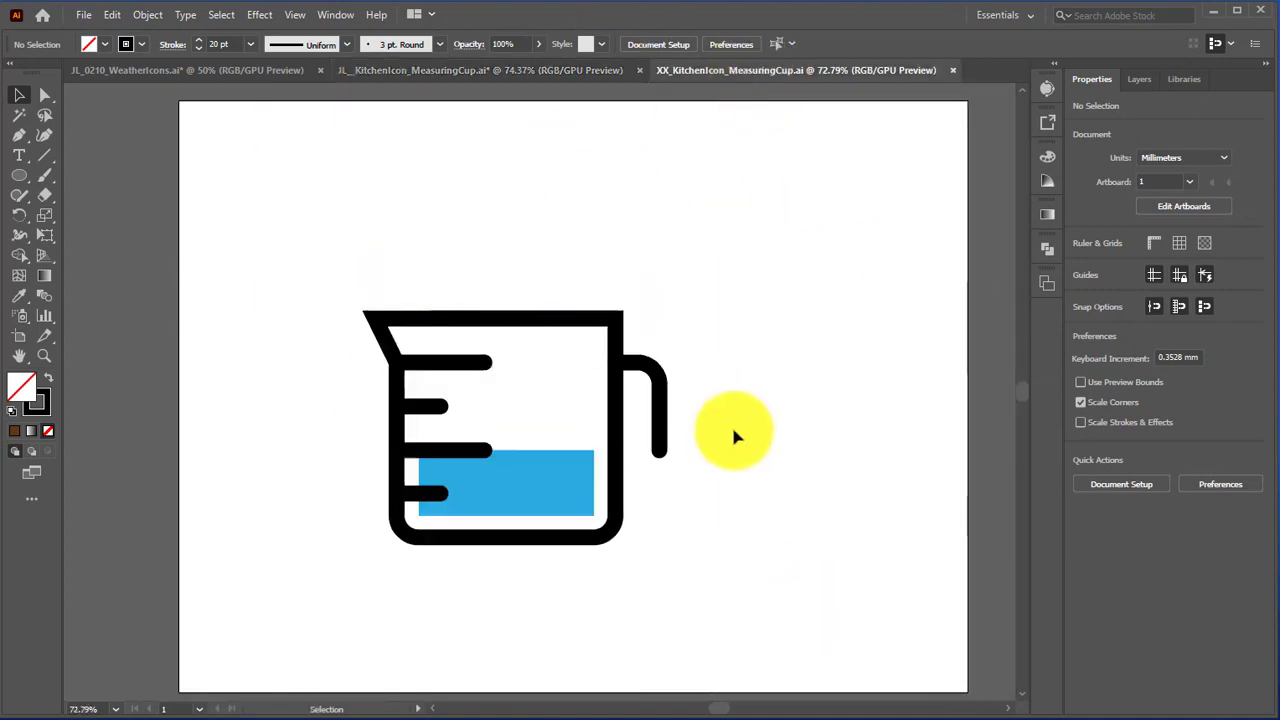
click(336, 16)
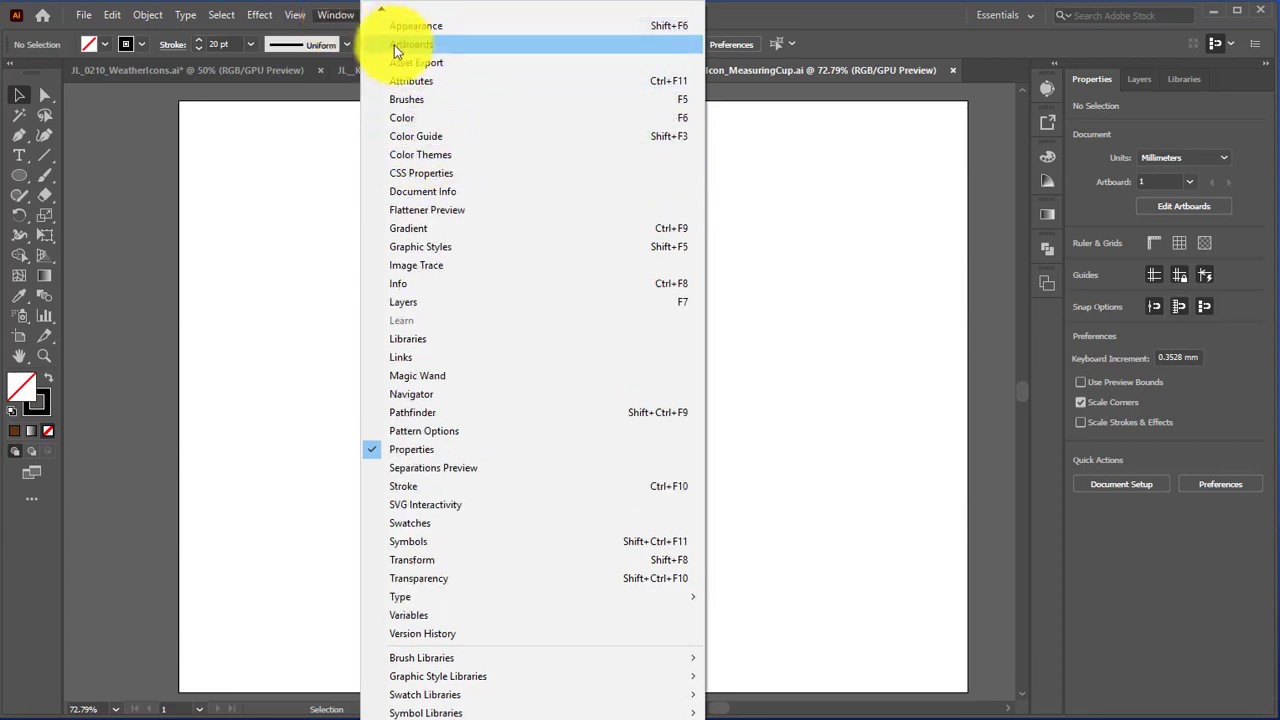
click(393, 46)
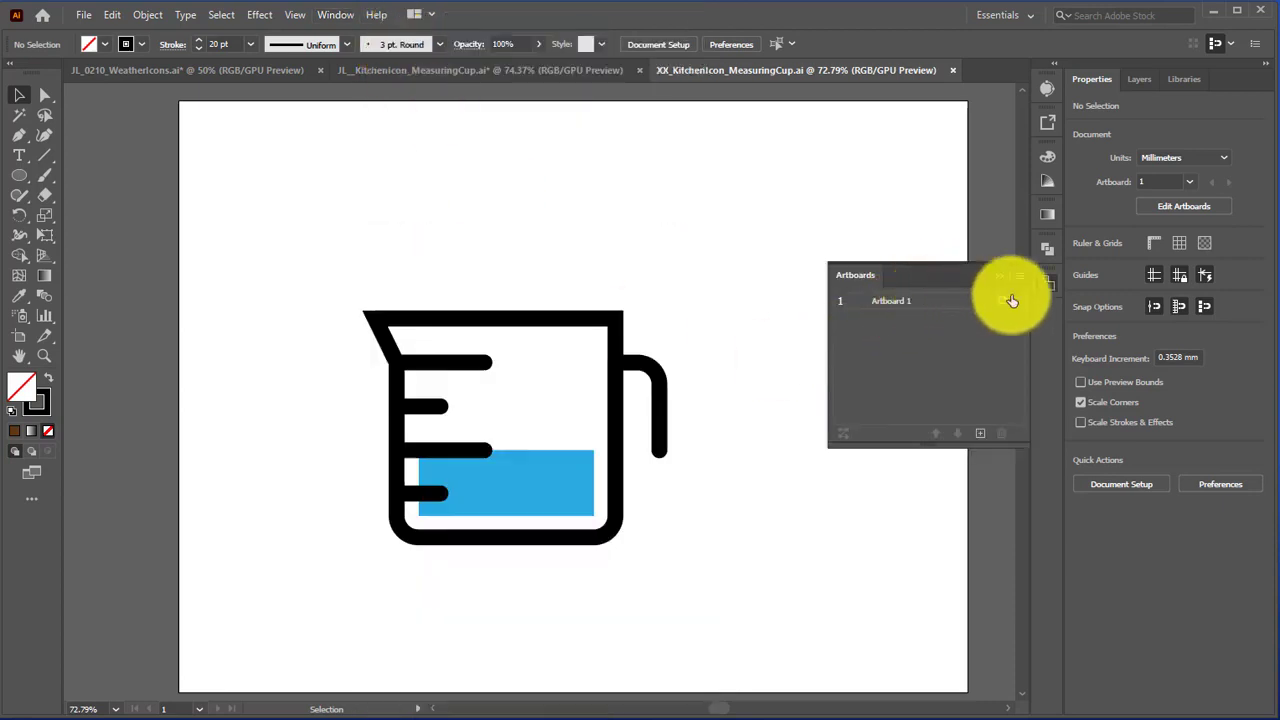
click(853, 274)
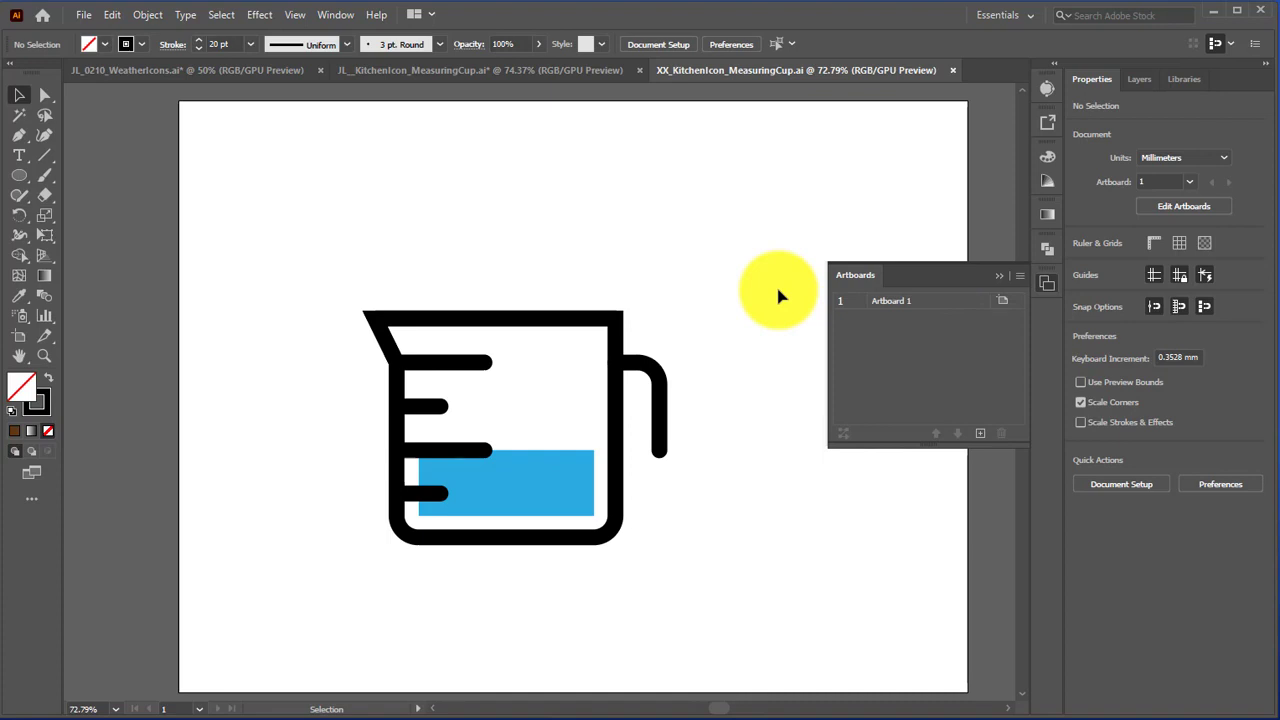
double_click(908, 301)
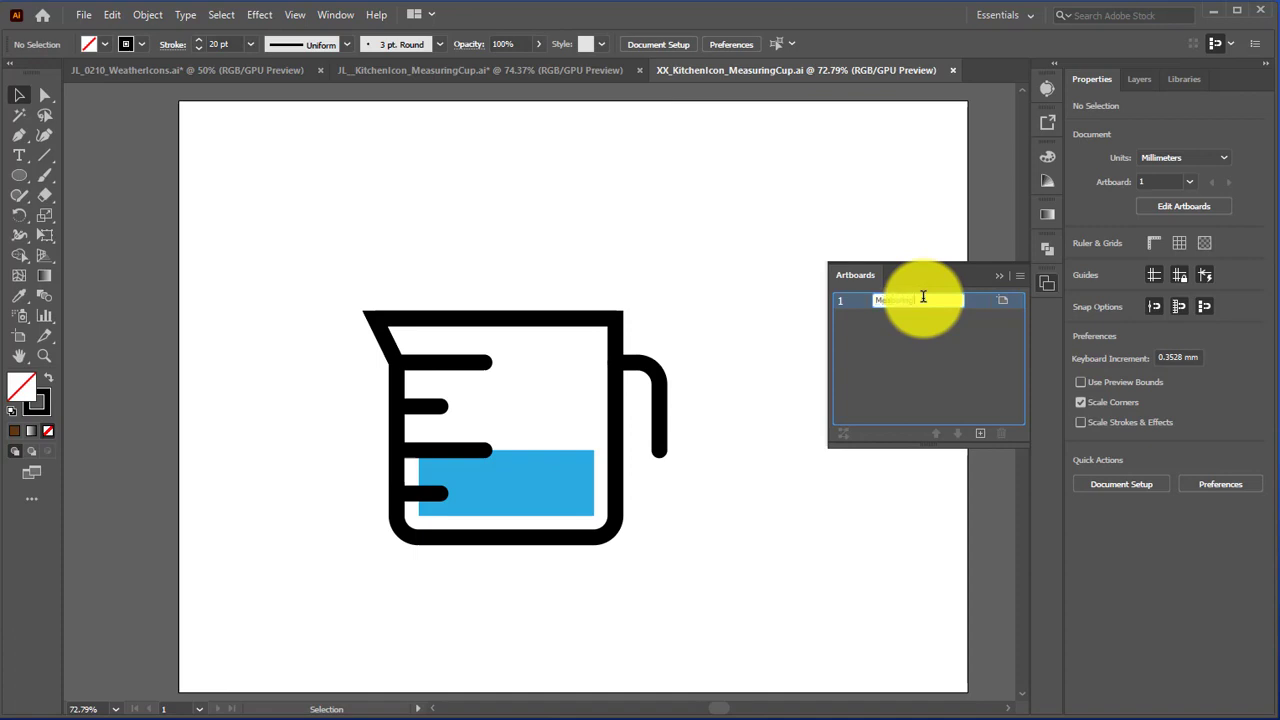
text(Measuring Cup)
click(945, 364)
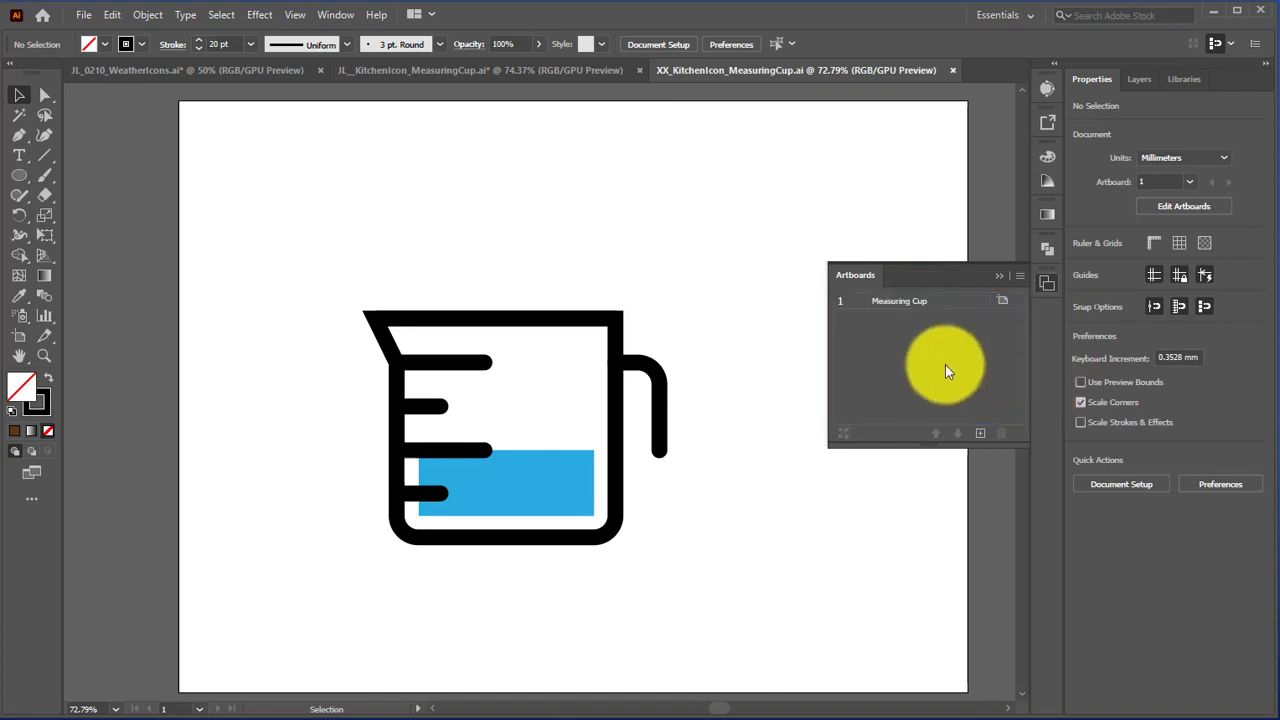
Add a second artboard, name it Coffee Pot, and close the artboard list
click(980, 434)
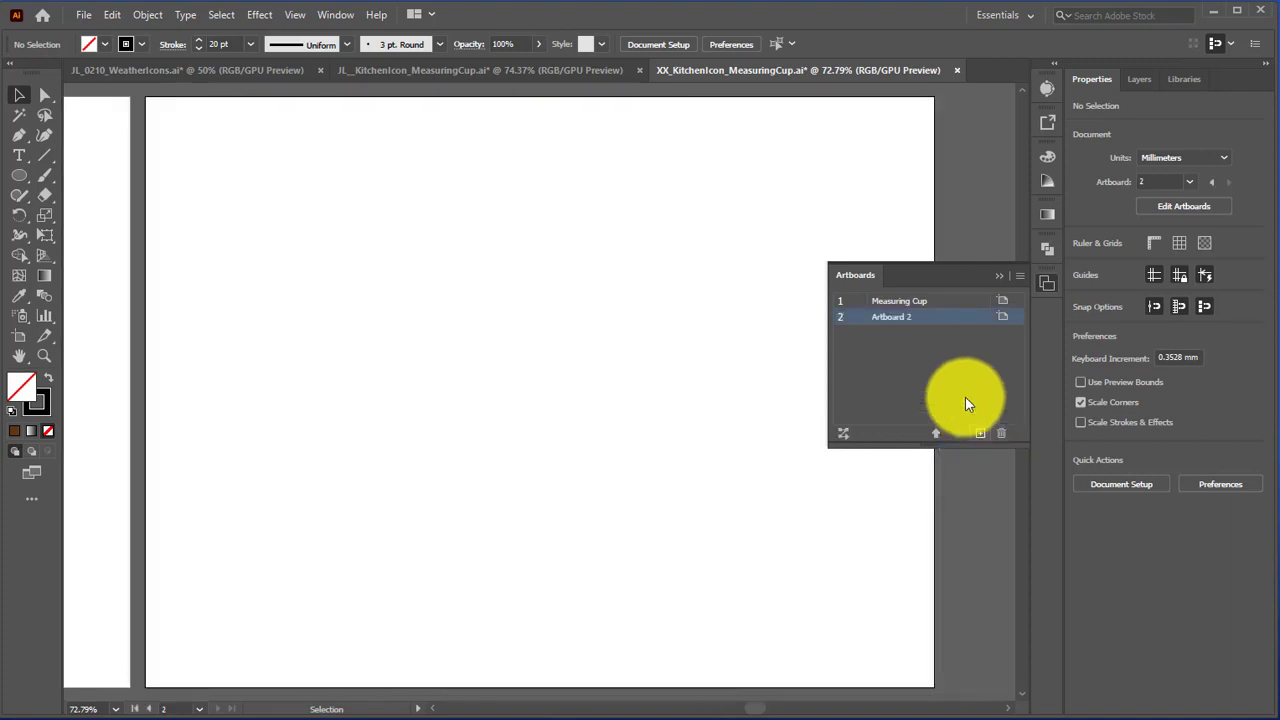
double_click(902, 316)
text(C)
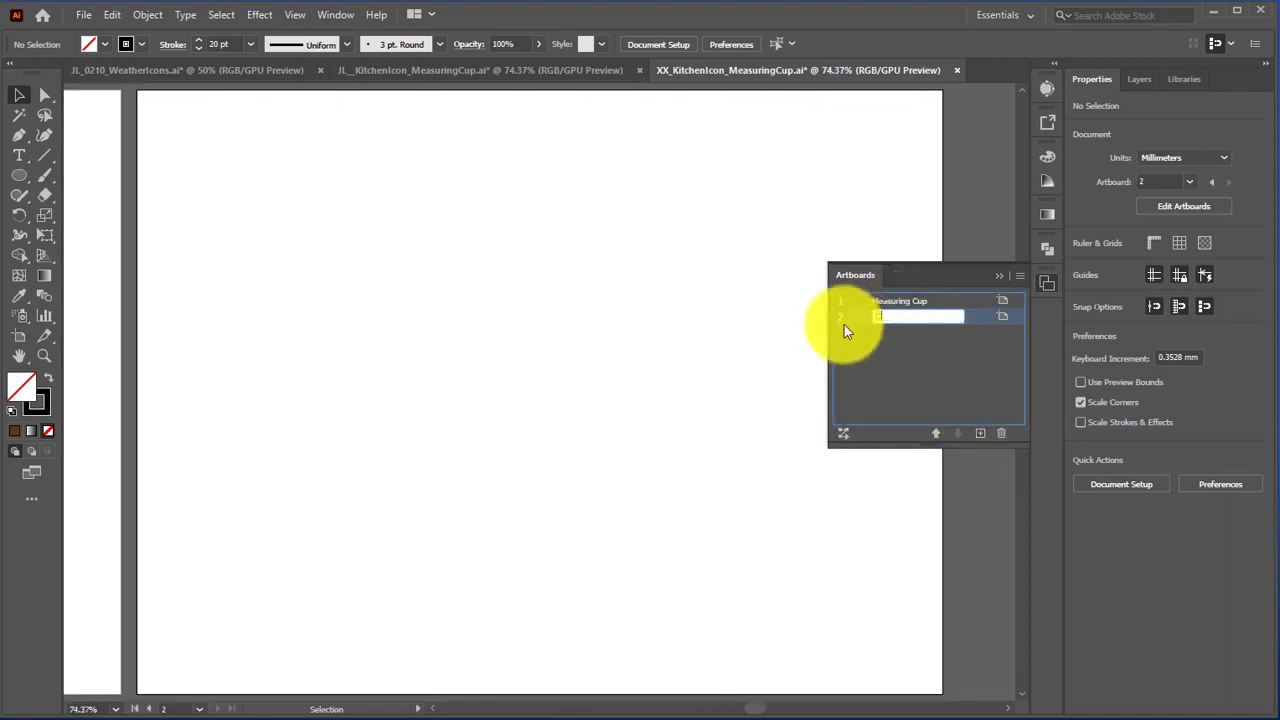
text(offee Pot)
key(Return)
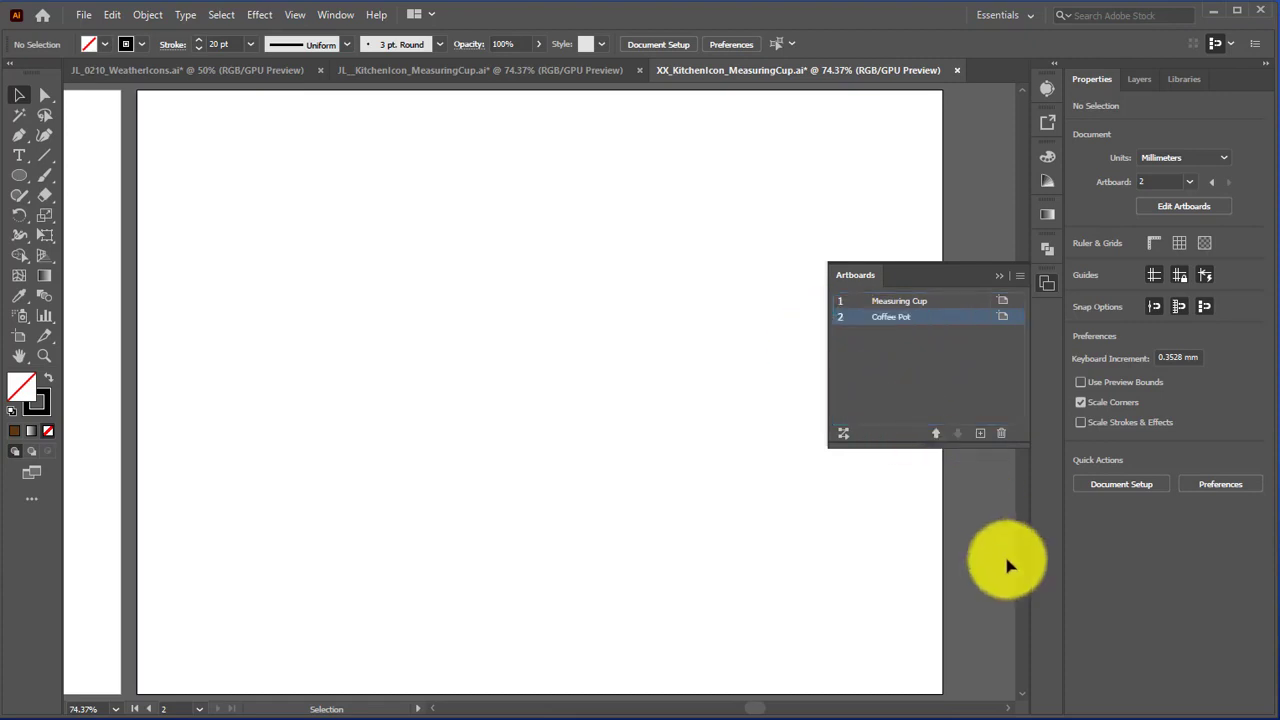
click(1014, 403)
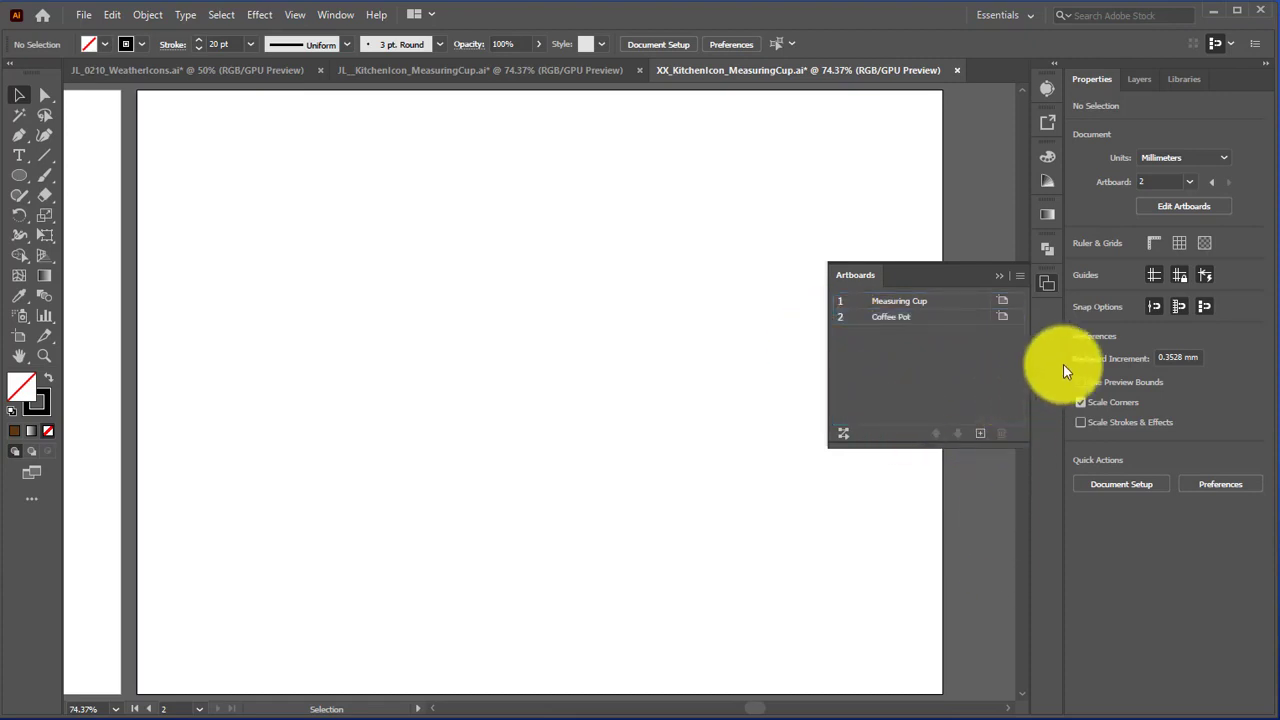
click(1044, 286)
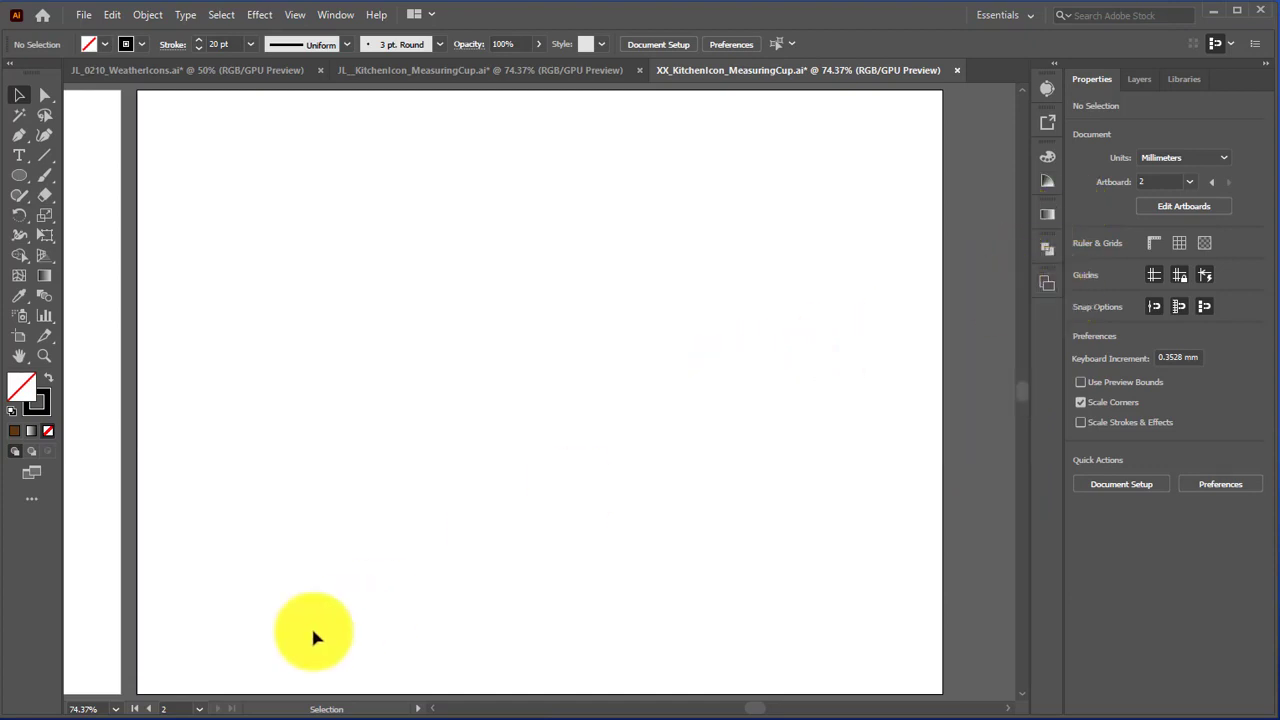
Select all of the measuring cup artwork on the first artboard and copy it
click(145, 709)
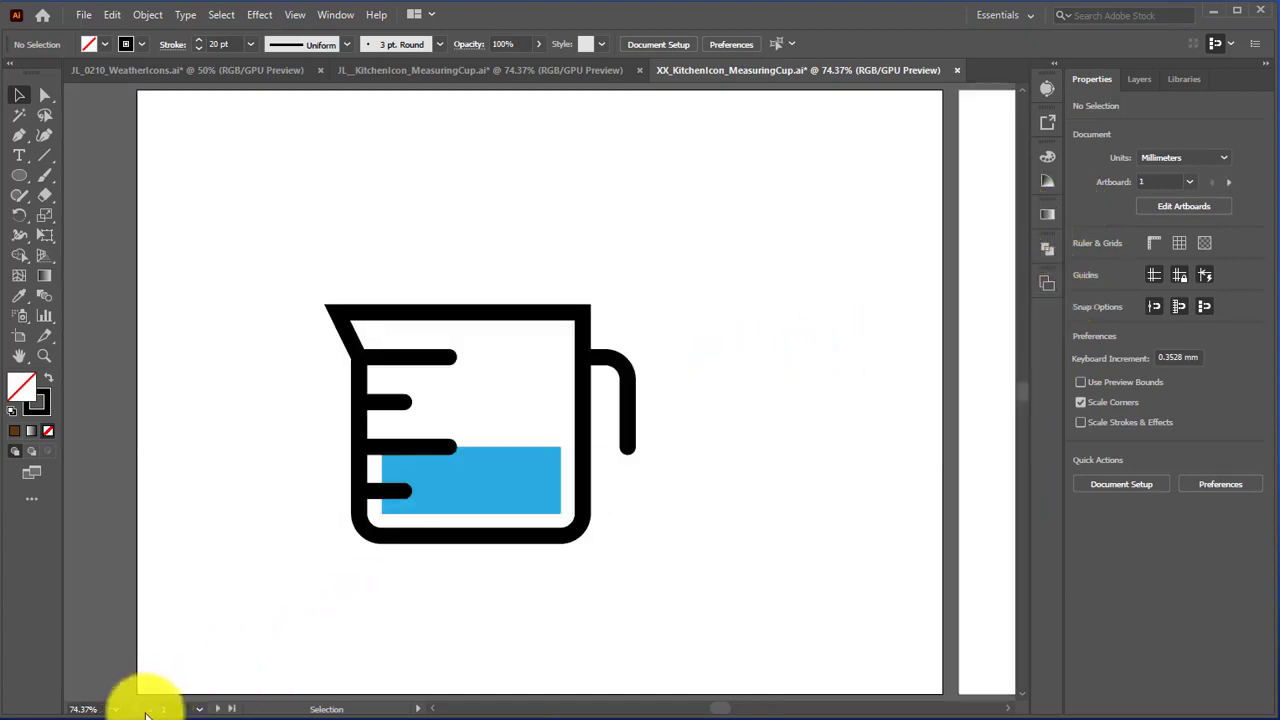
click(216, 709)
click(152, 709)
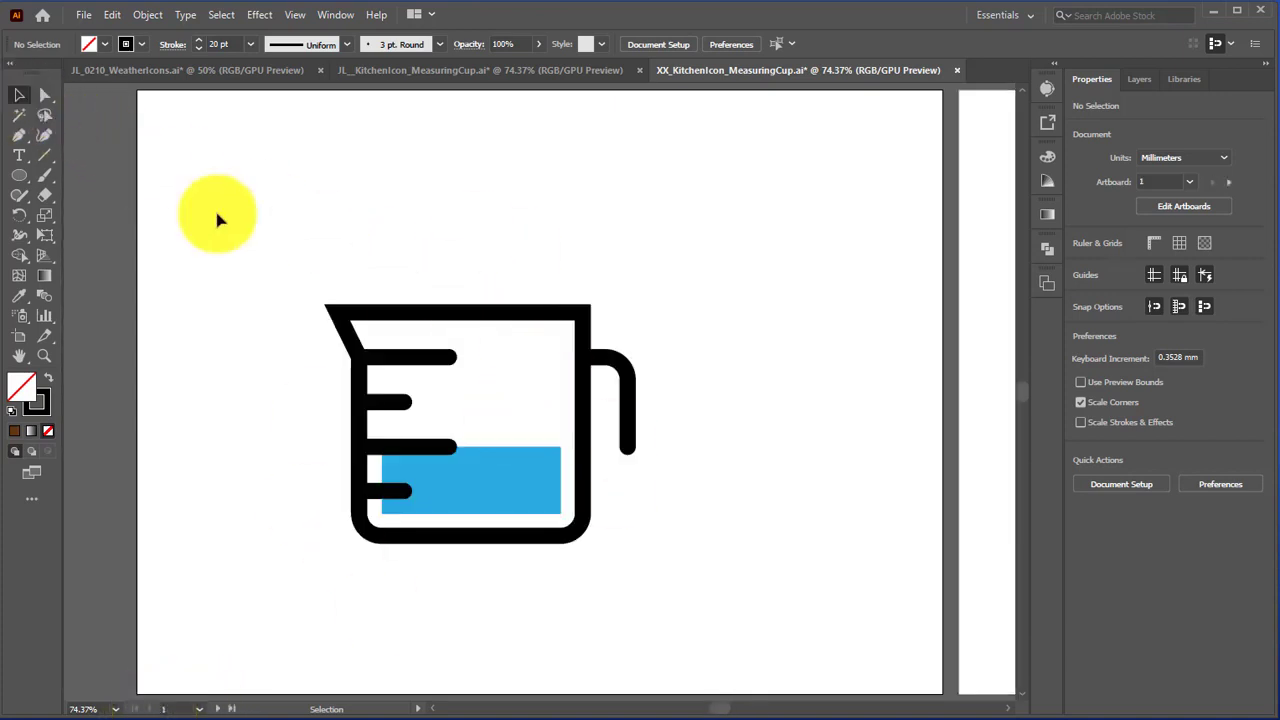
drag(306, 292, 687, 591)
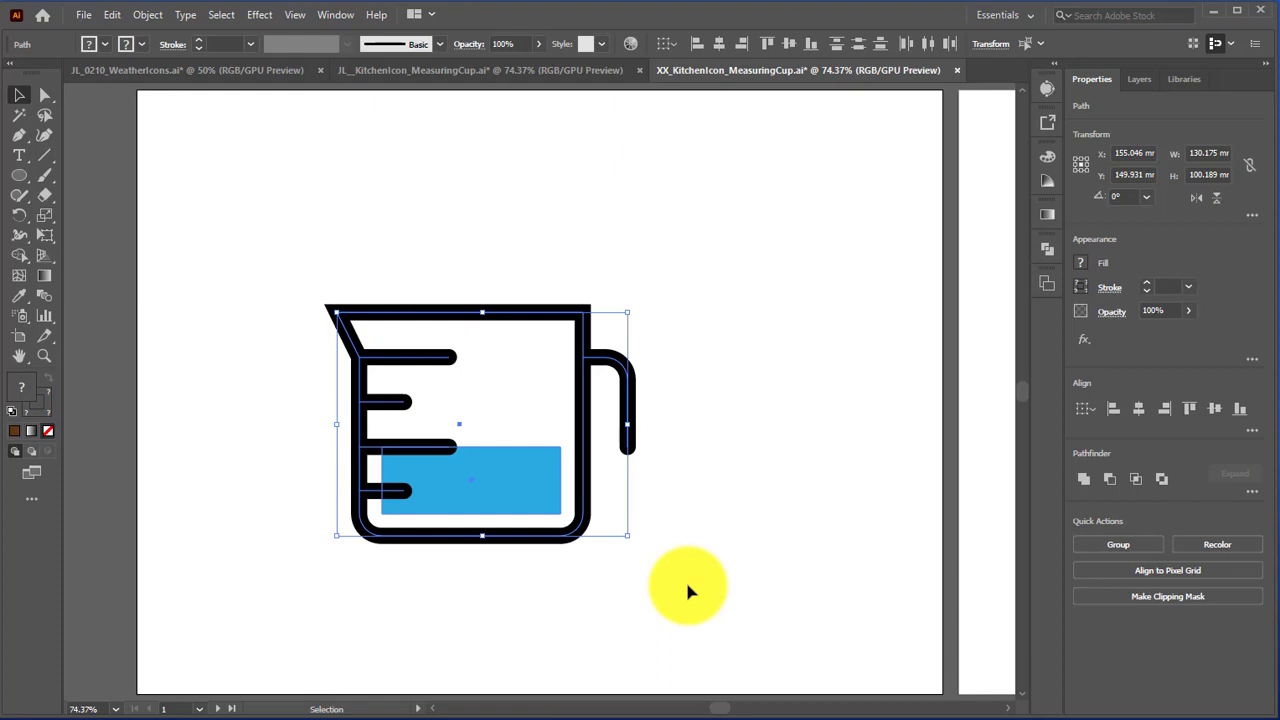
key(a)
key(v)
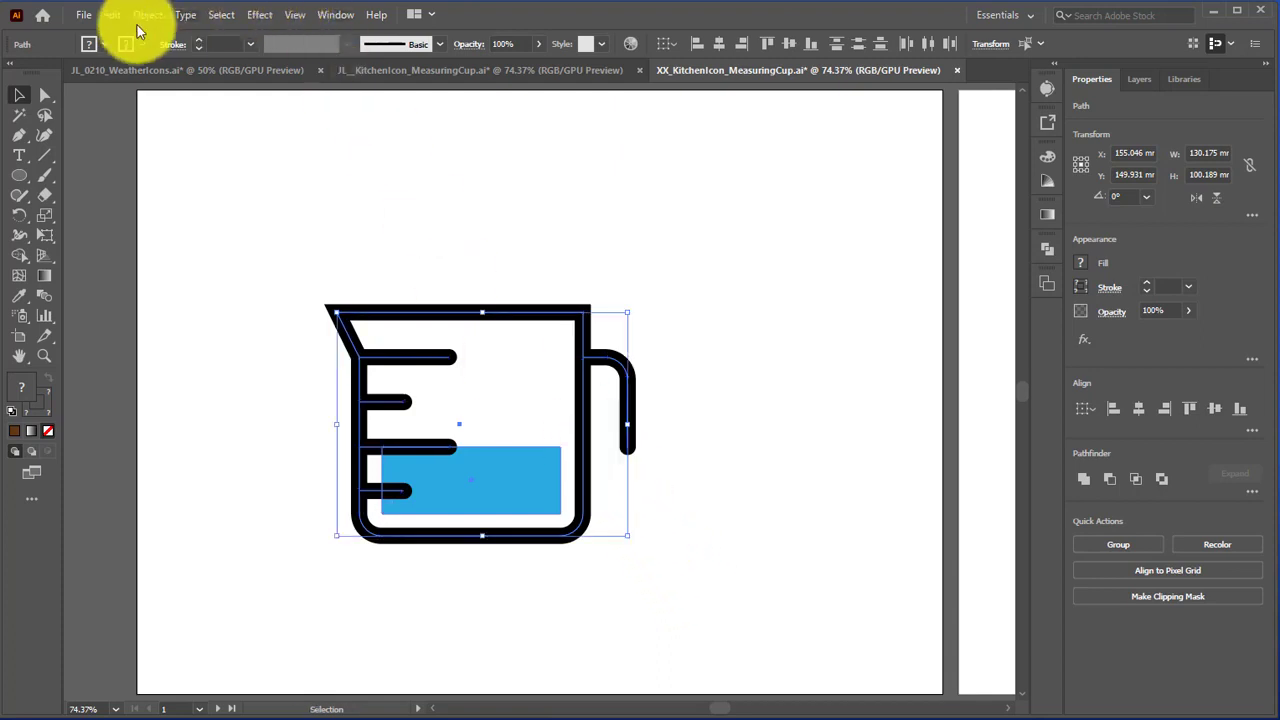
click(112, 16)
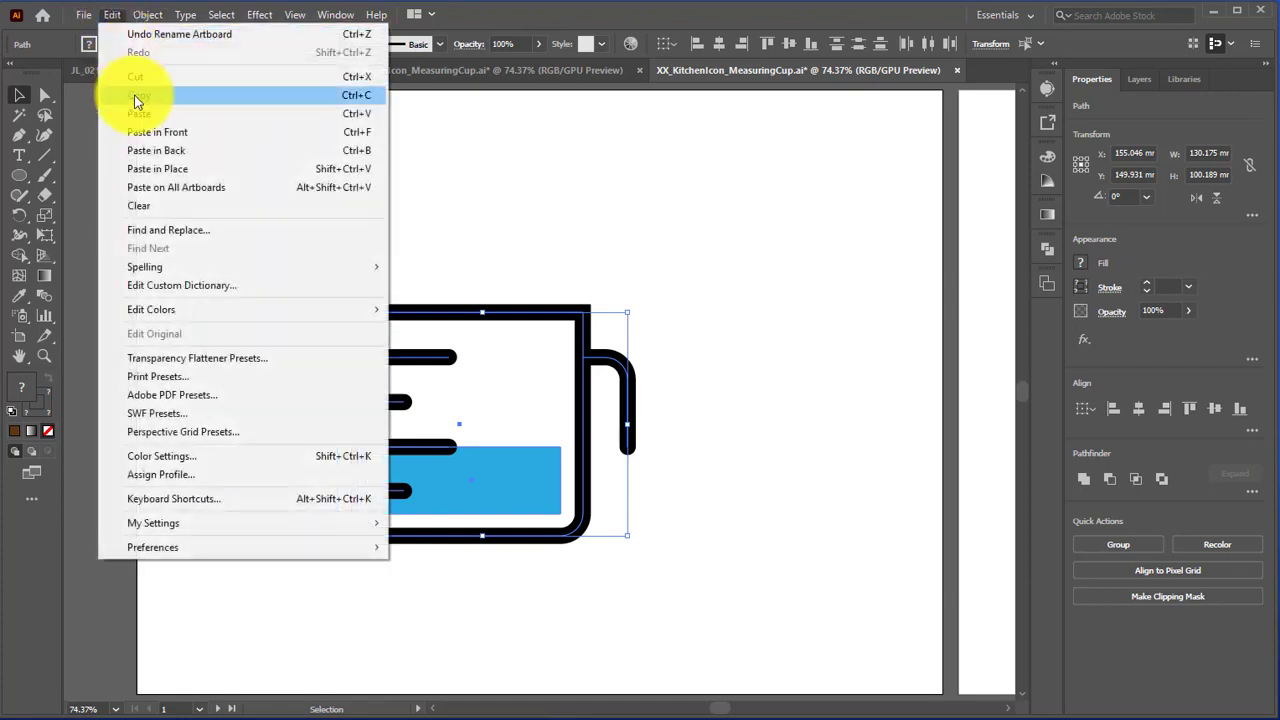
click(138, 95)
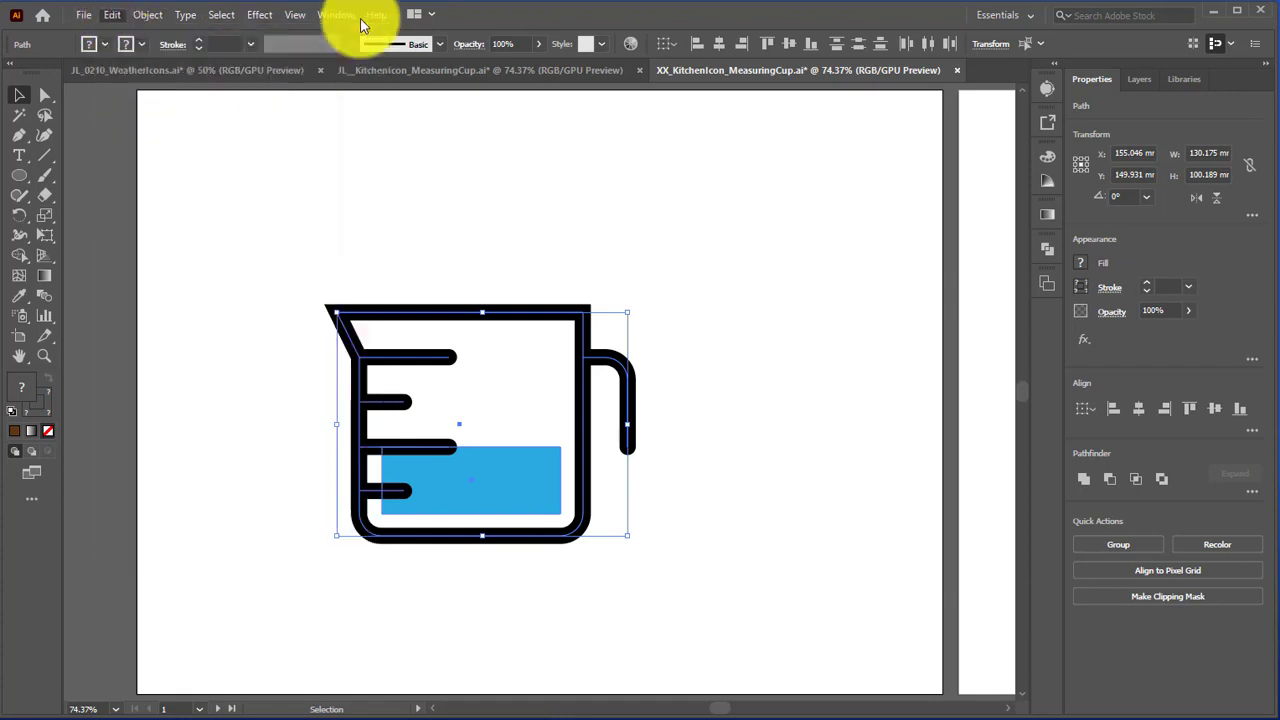
click(338, 15)
key(Escape)
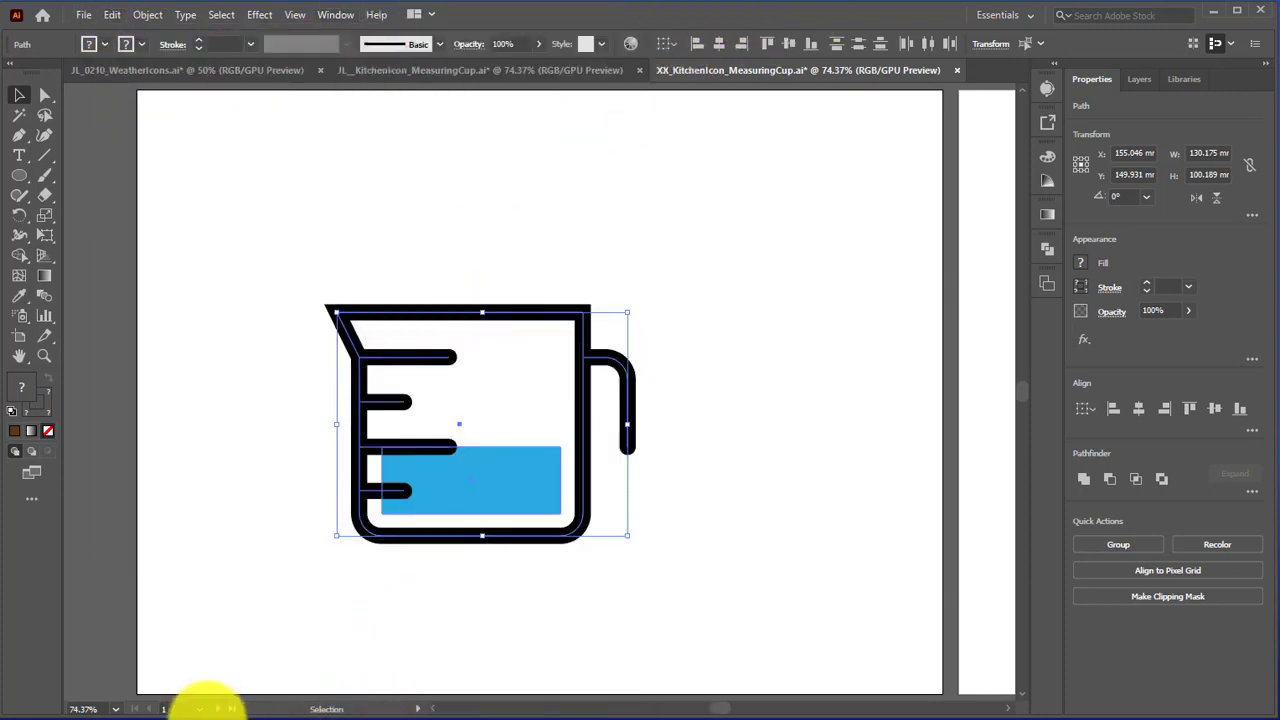
Paste the copied measuring cup artwork onto the Coffee Pot artboard
click(217, 708)
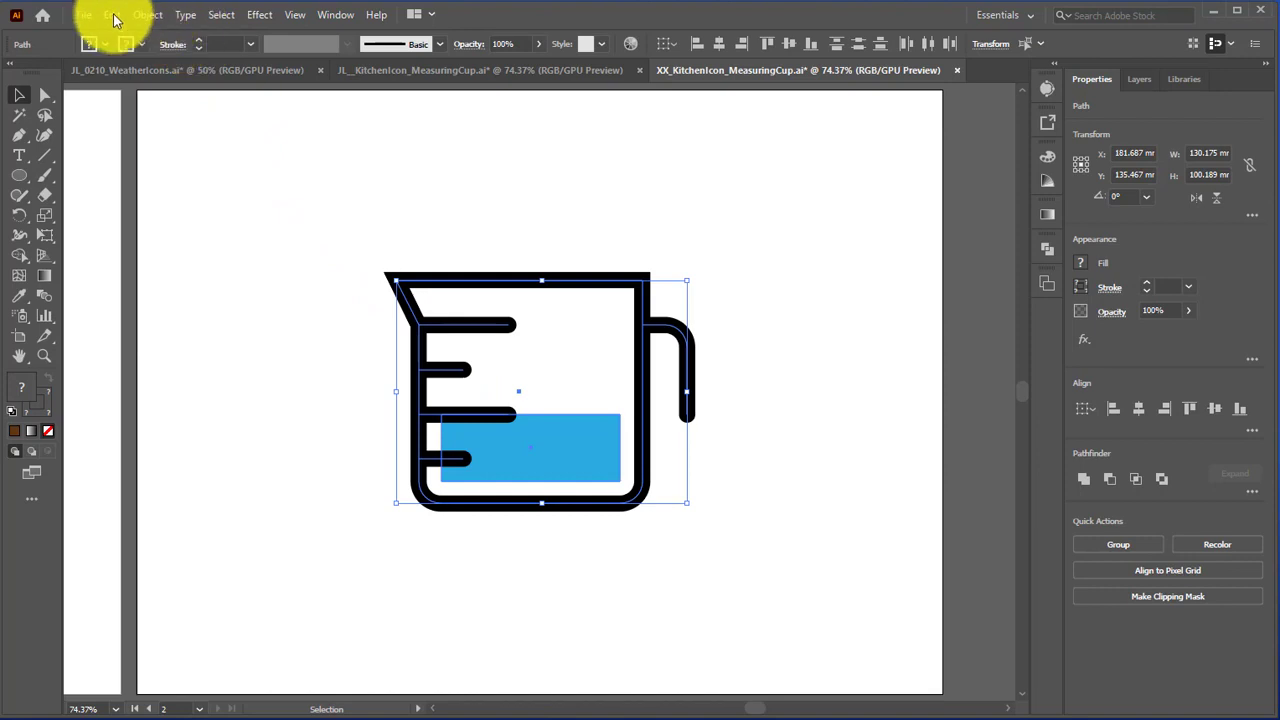
click(113, 16)
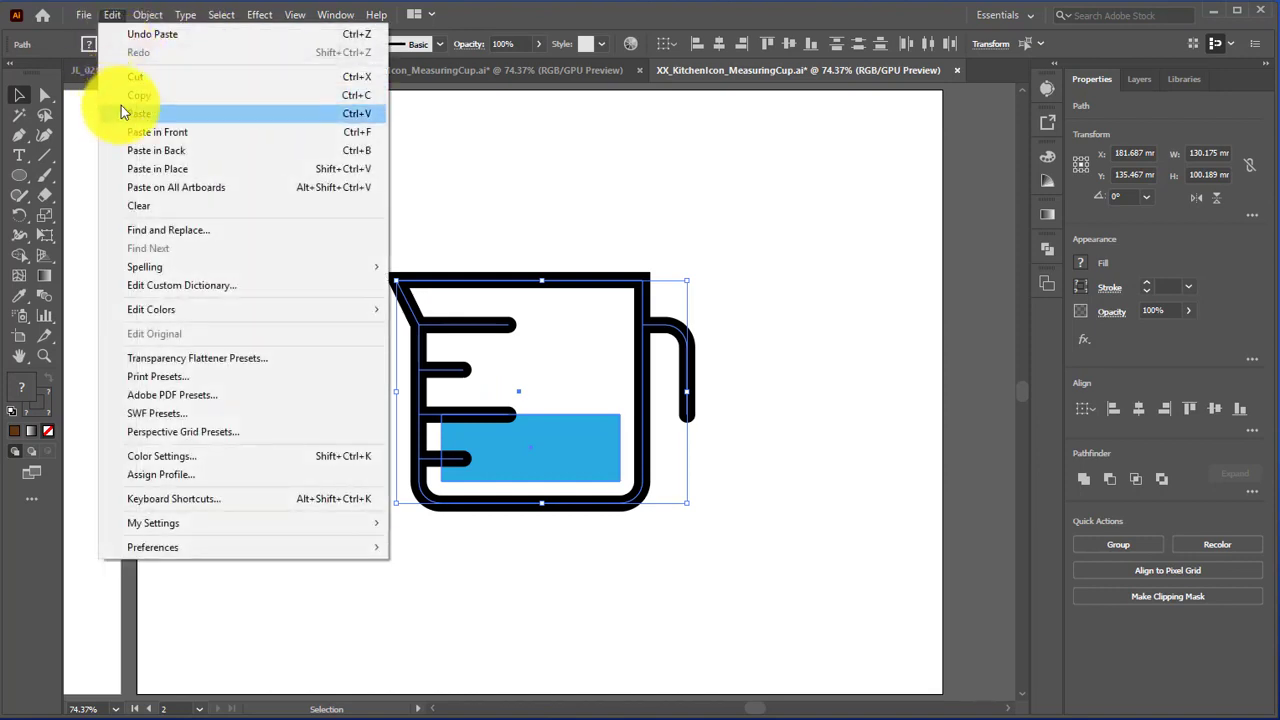
click(538, 24)
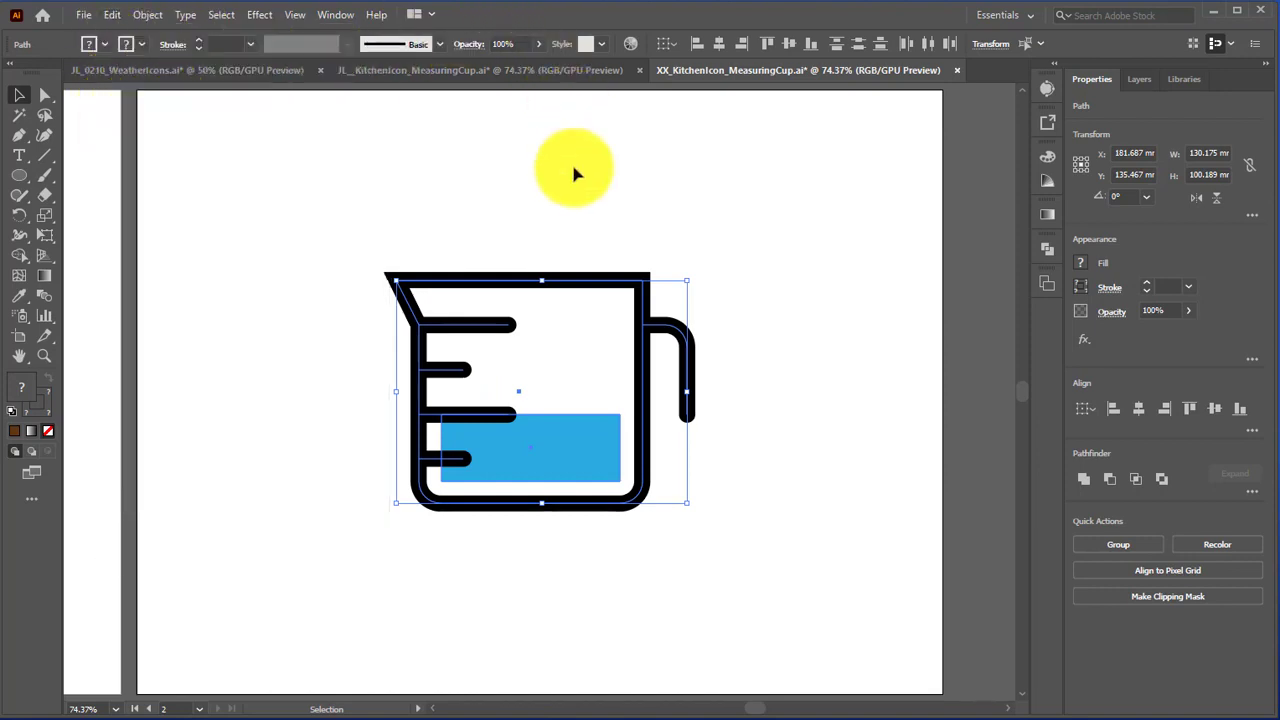
Show the grid, move the pasted cup so its outline snaps to the major grid lines, and deselect it
click(331, 16)
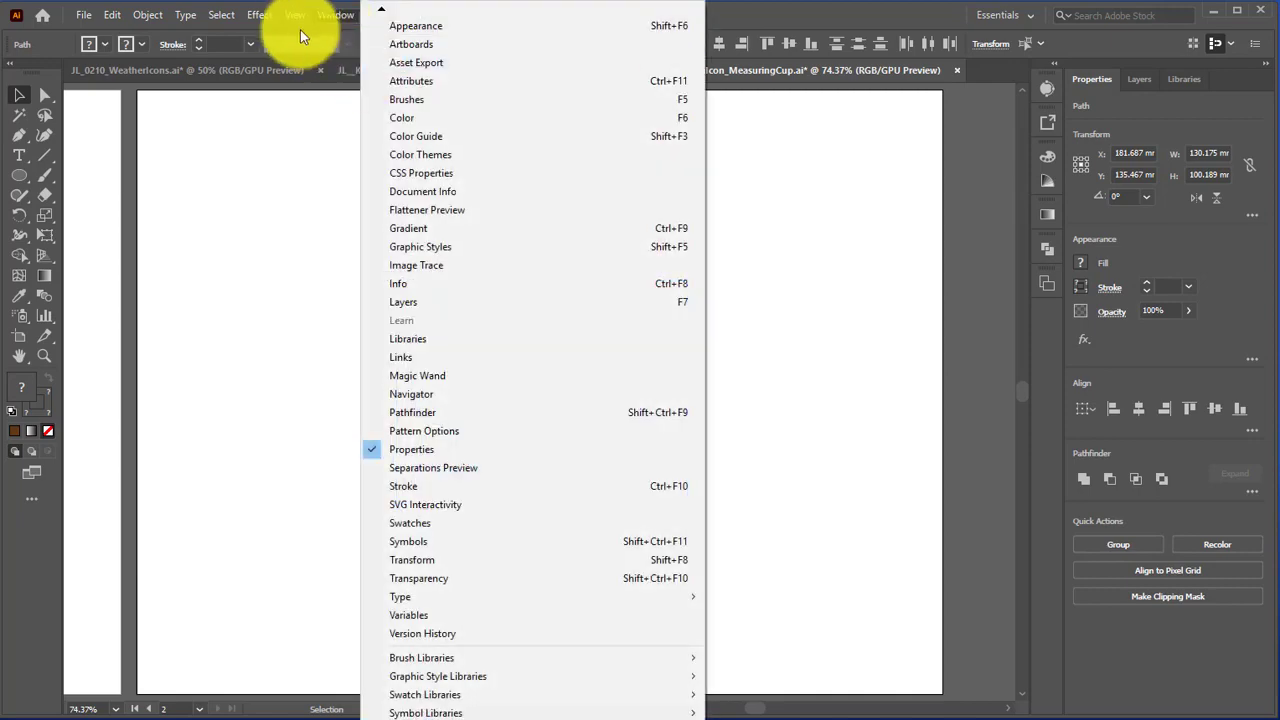
mouse_move(288, 28)
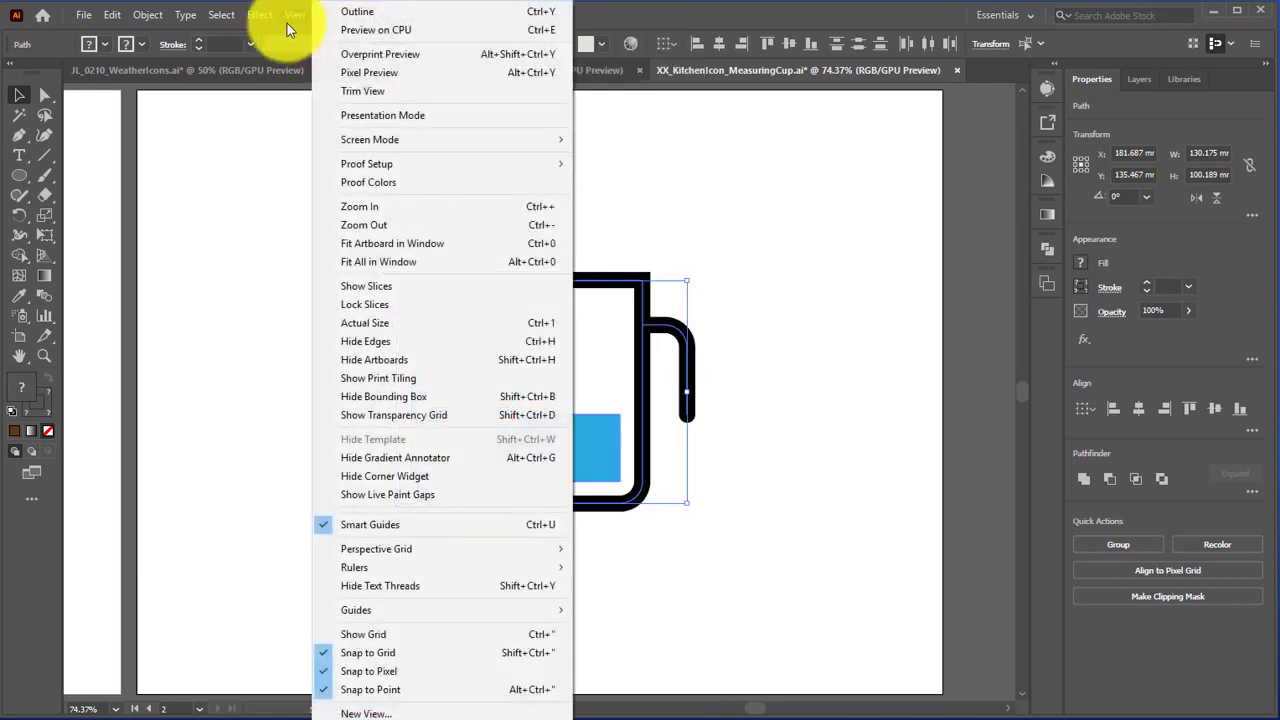
click(356, 639)
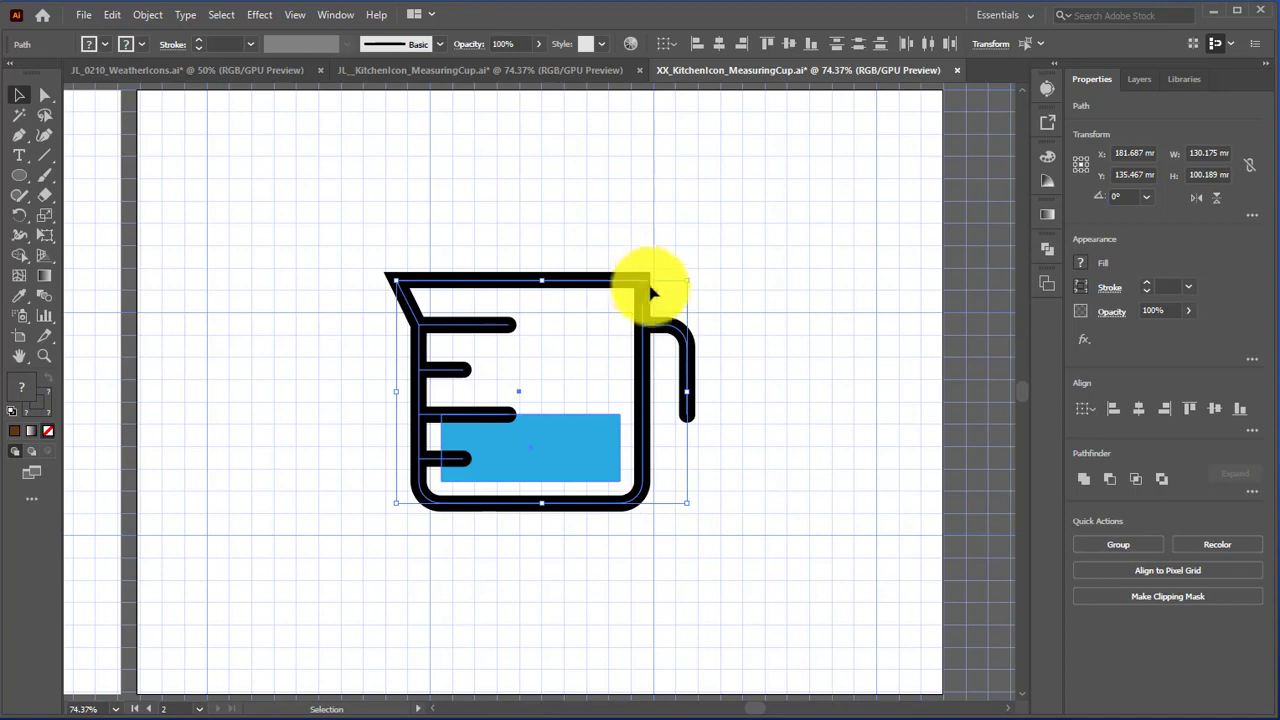
drag(653, 288, 651, 328)
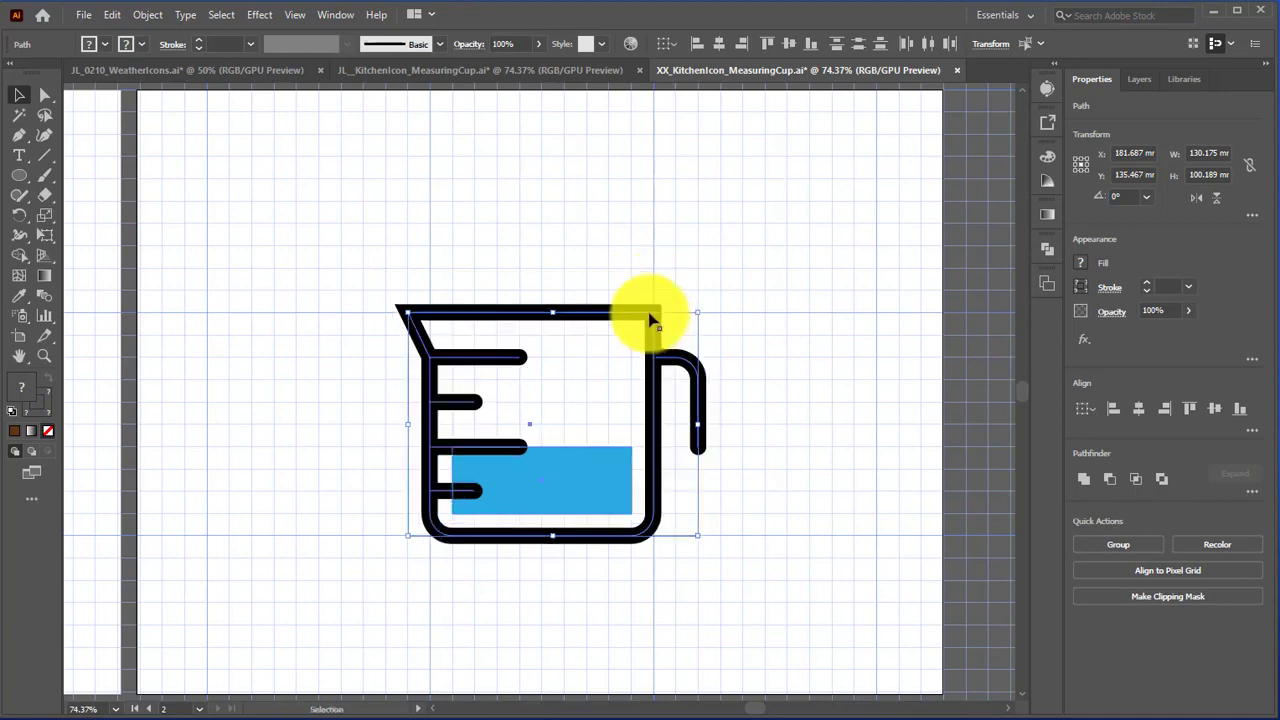
click(376, 421)
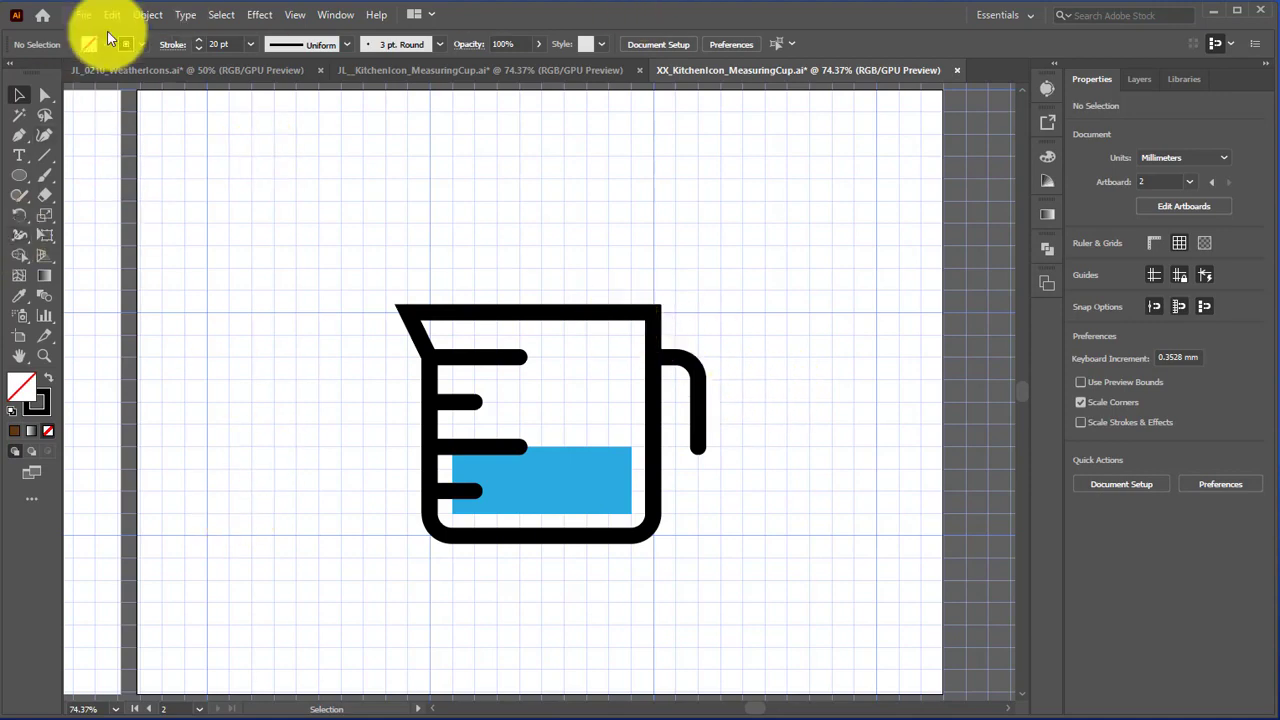
With the Direct Selection tool, lengthen the cup's handle by moving its lower end point down one grid square, about 10 mm
click(44, 97)
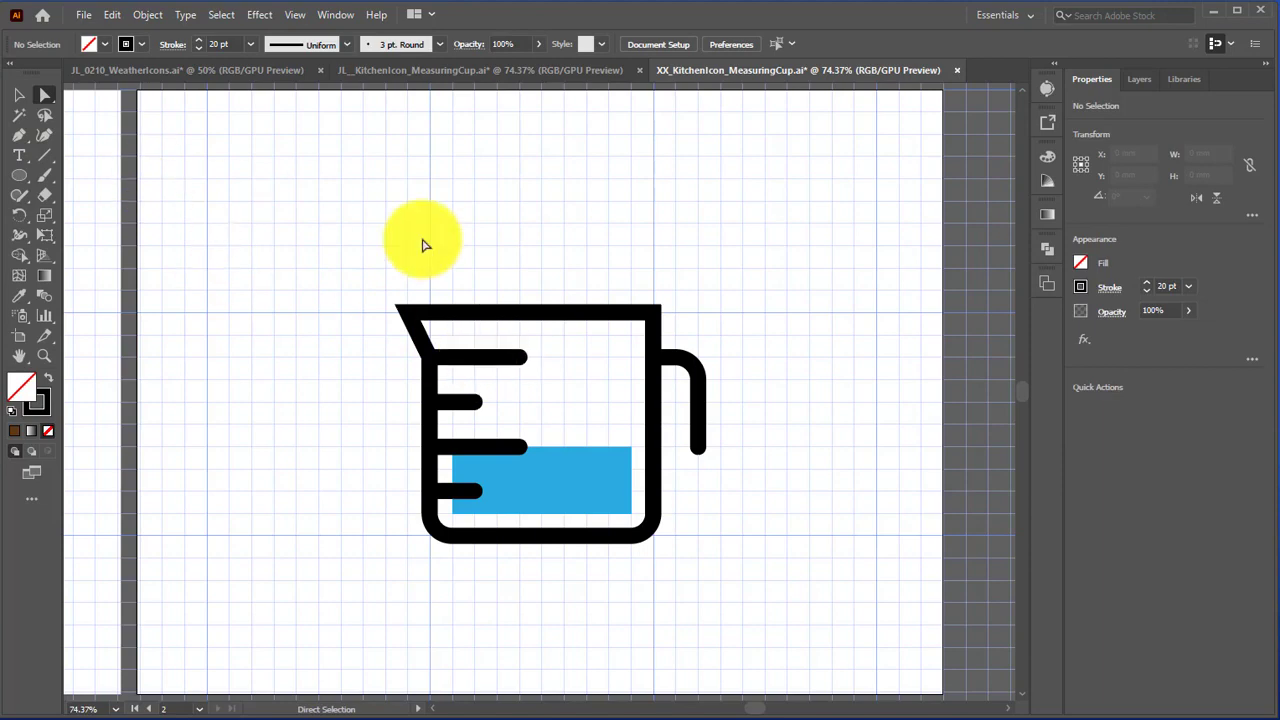
click(700, 385)
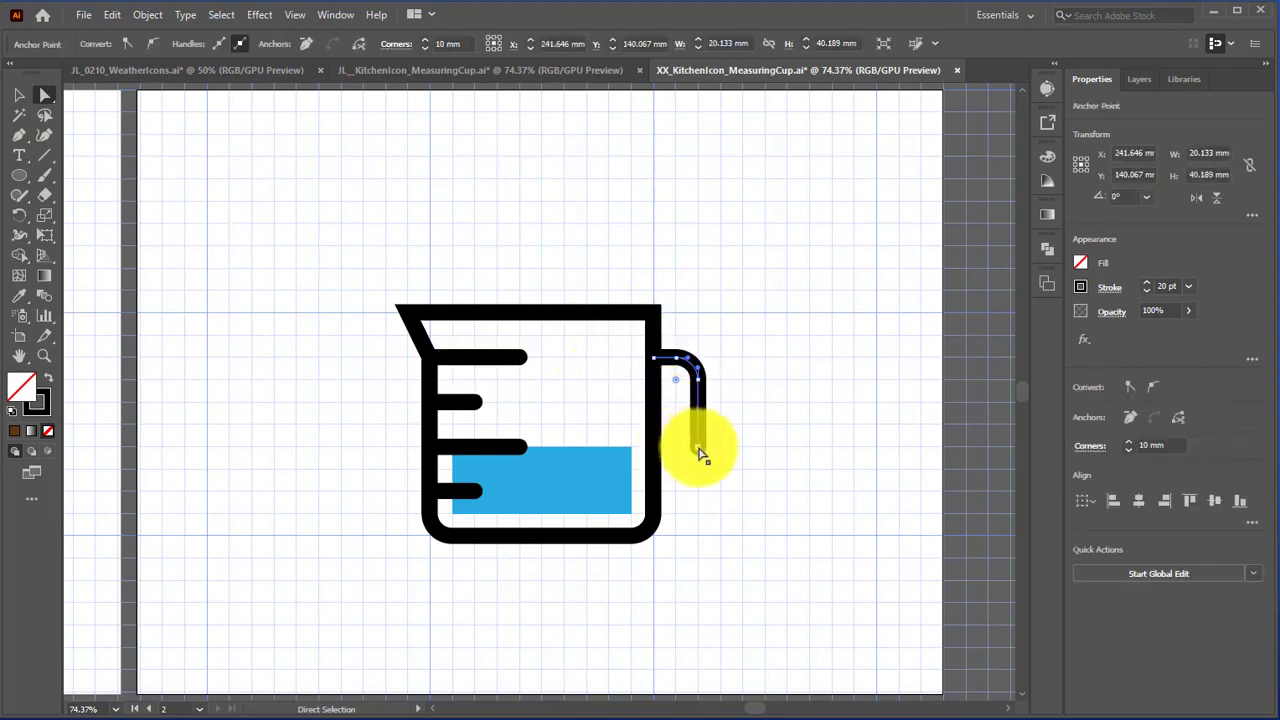
click(702, 460)
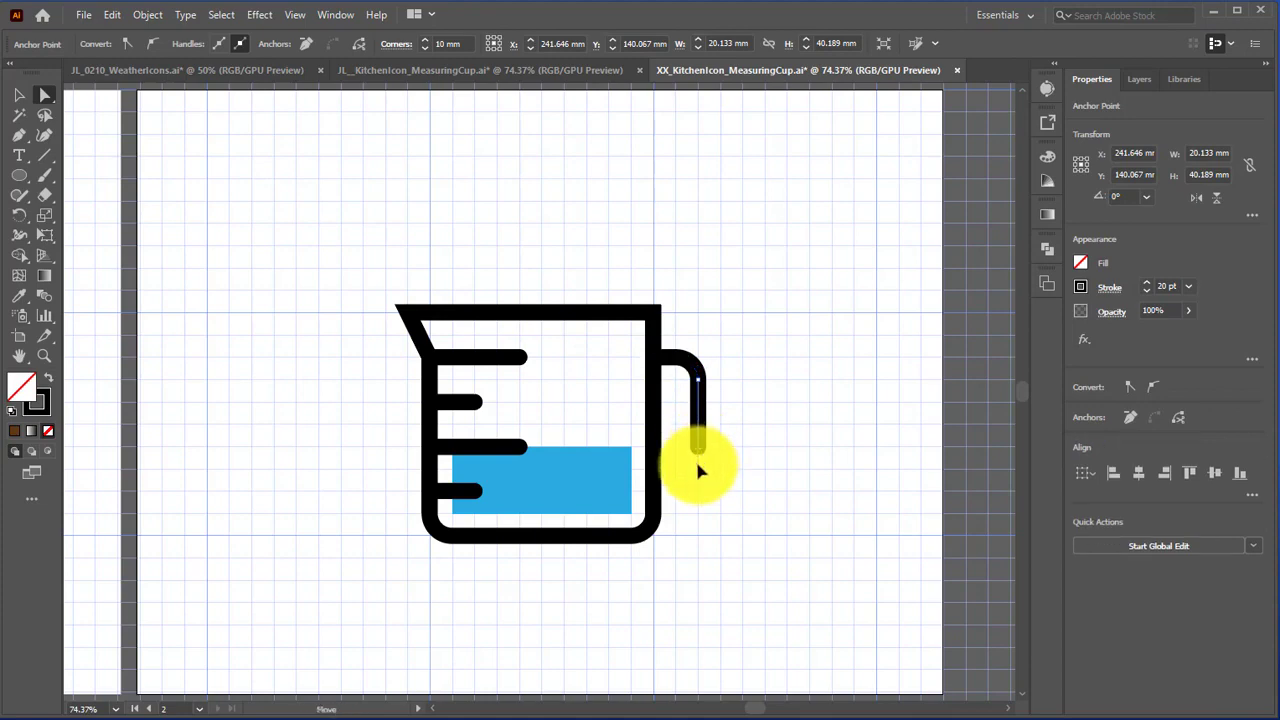
drag(698, 466, 698, 466)
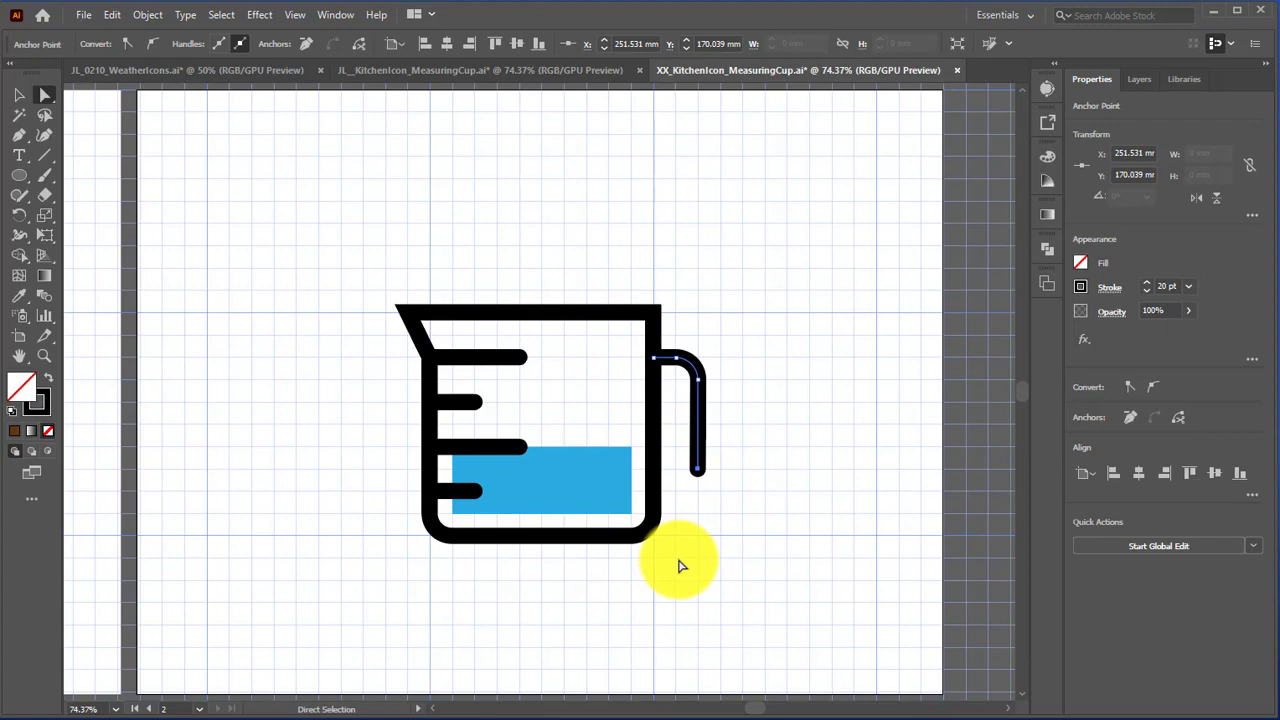
Delete the upper three measurement lines inside the cup, including their leftover anchor points
click(478, 362)
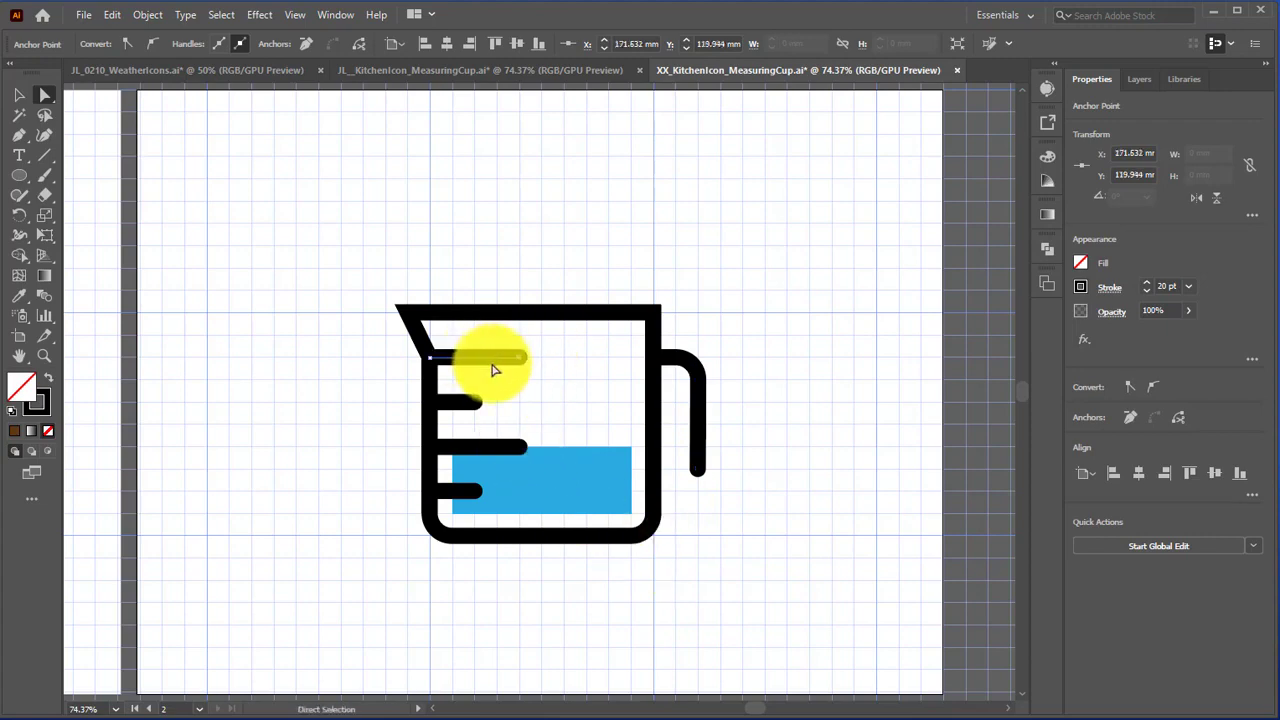
key(Delete)
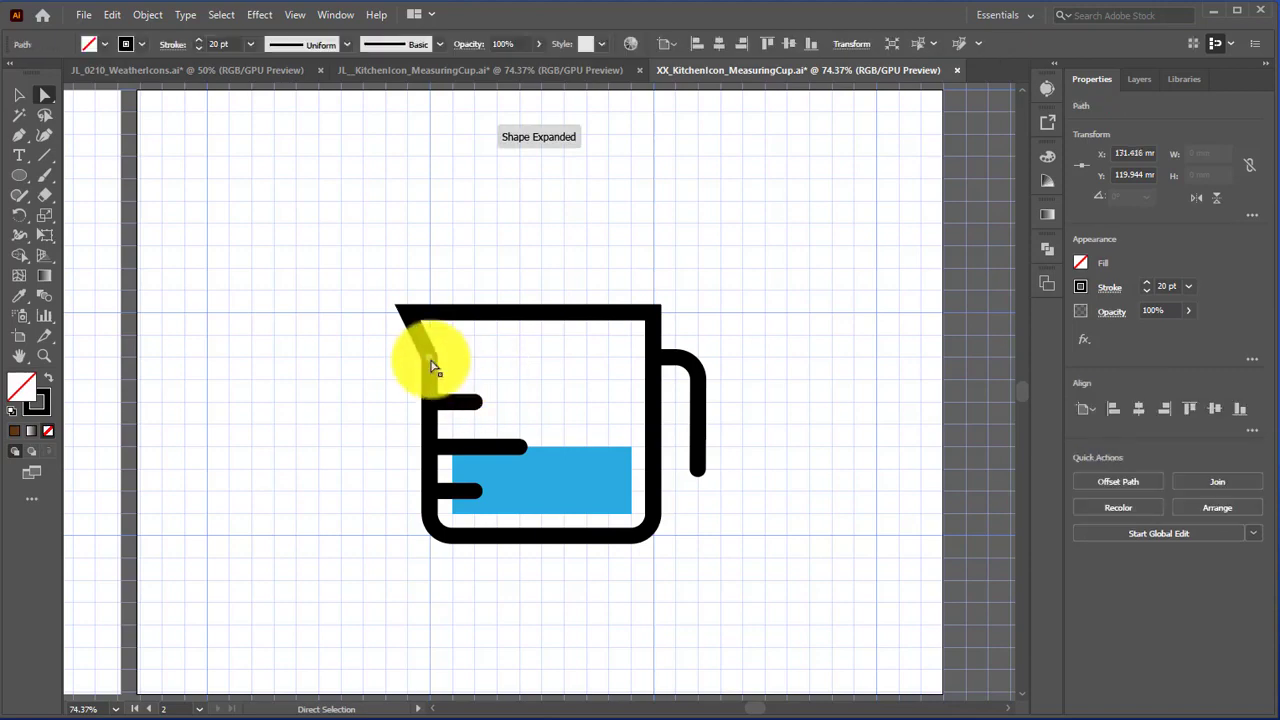
key(Delete)
click(465, 405)
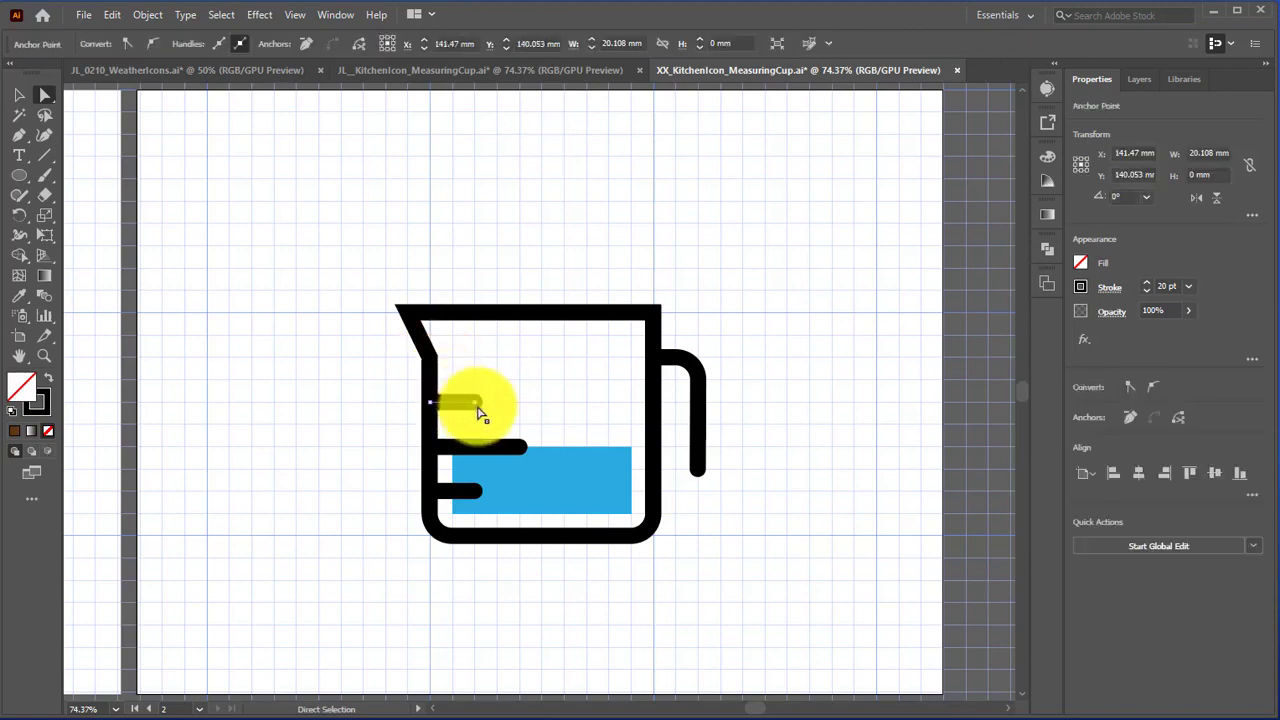
key(Delete)
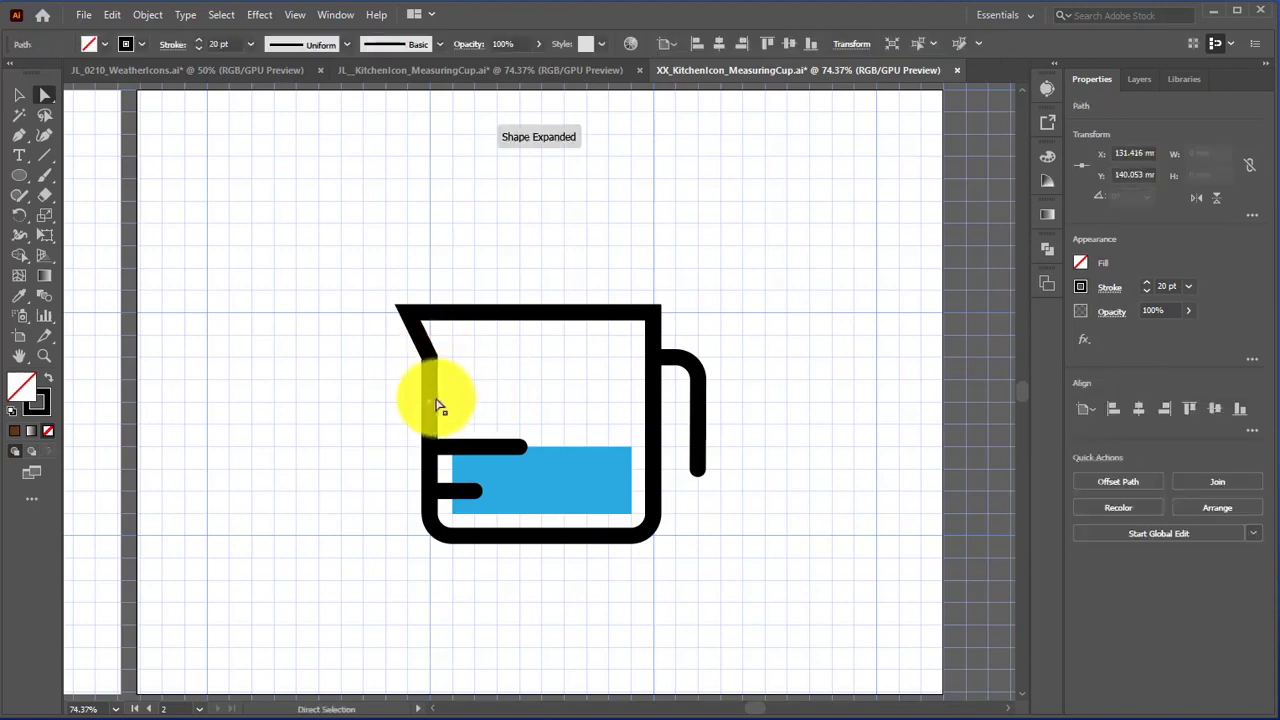
key(Delete)
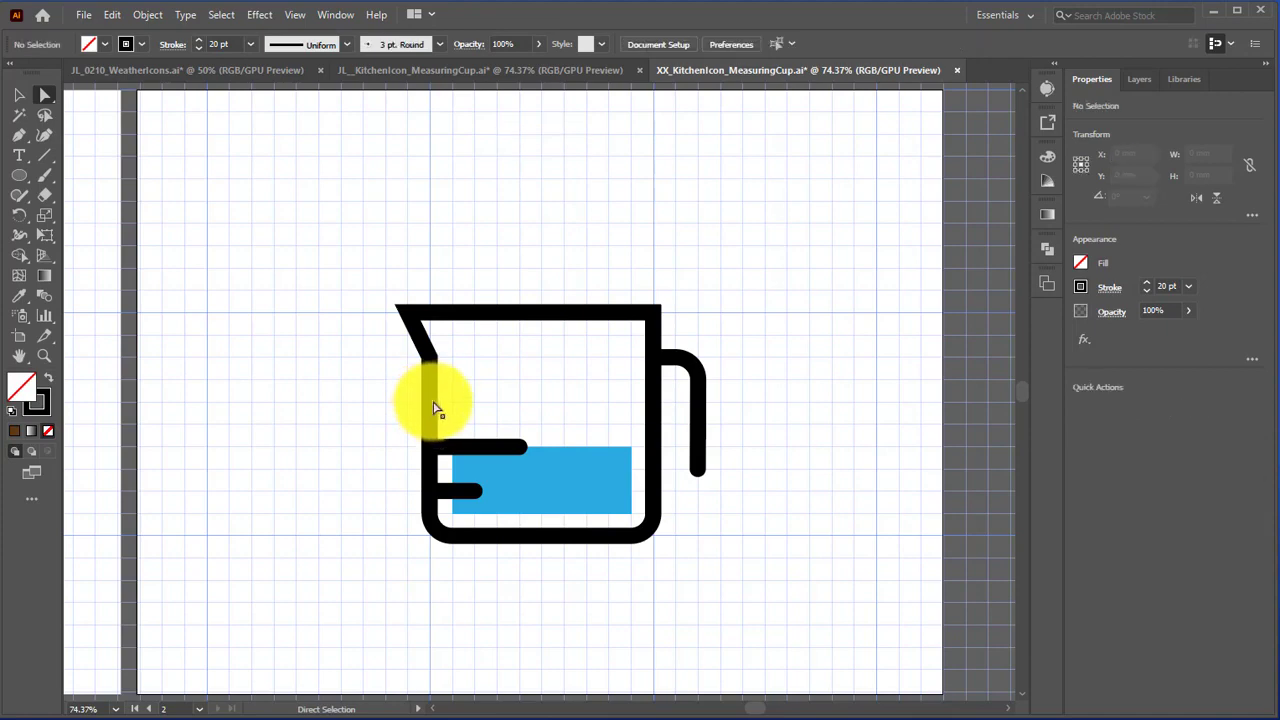
click(443, 449)
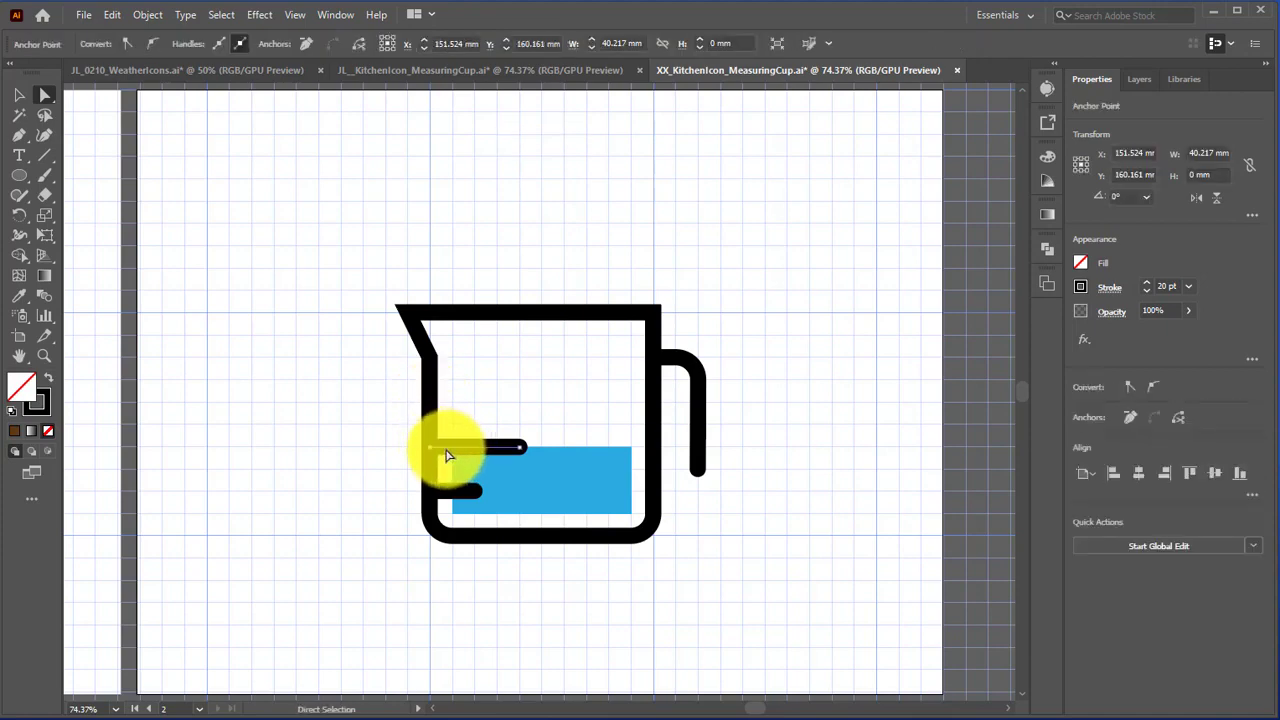
key(Delete)
key(Delete)
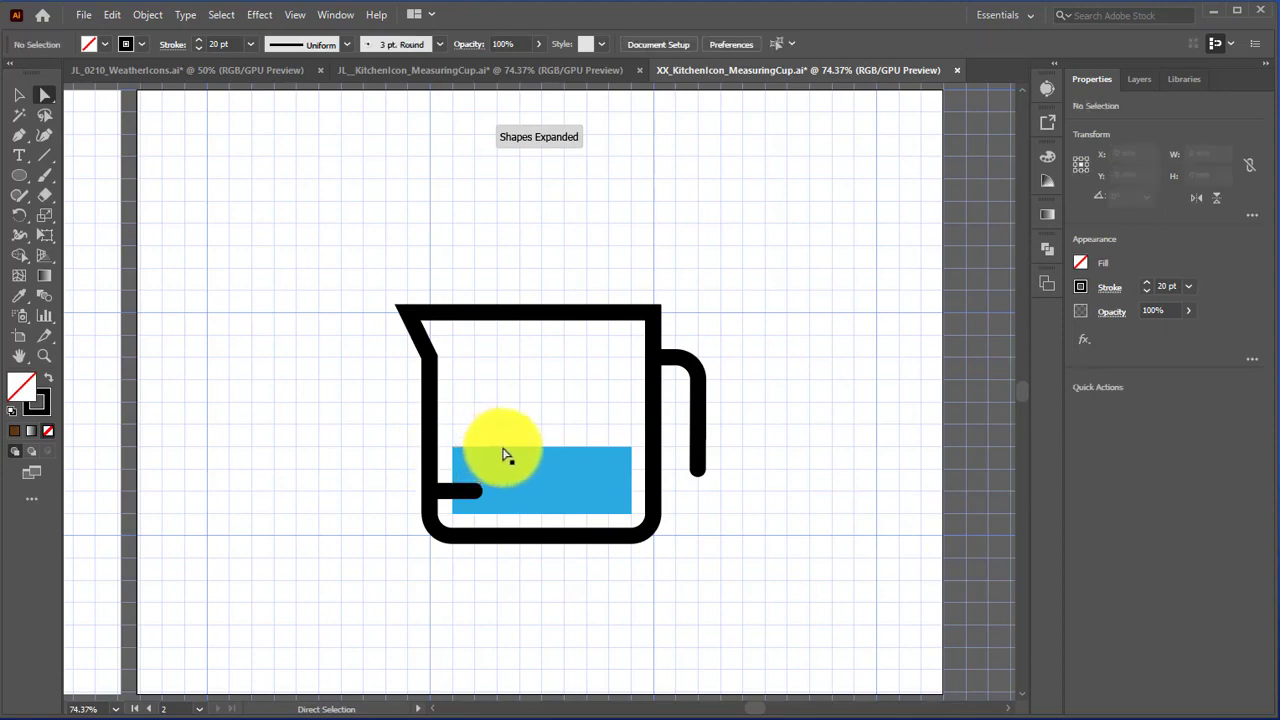
Move the blue liquid rectangle above the cup, out of the way, and delete the lowest measurement line and the remaining stray anchor points
click(521, 460)
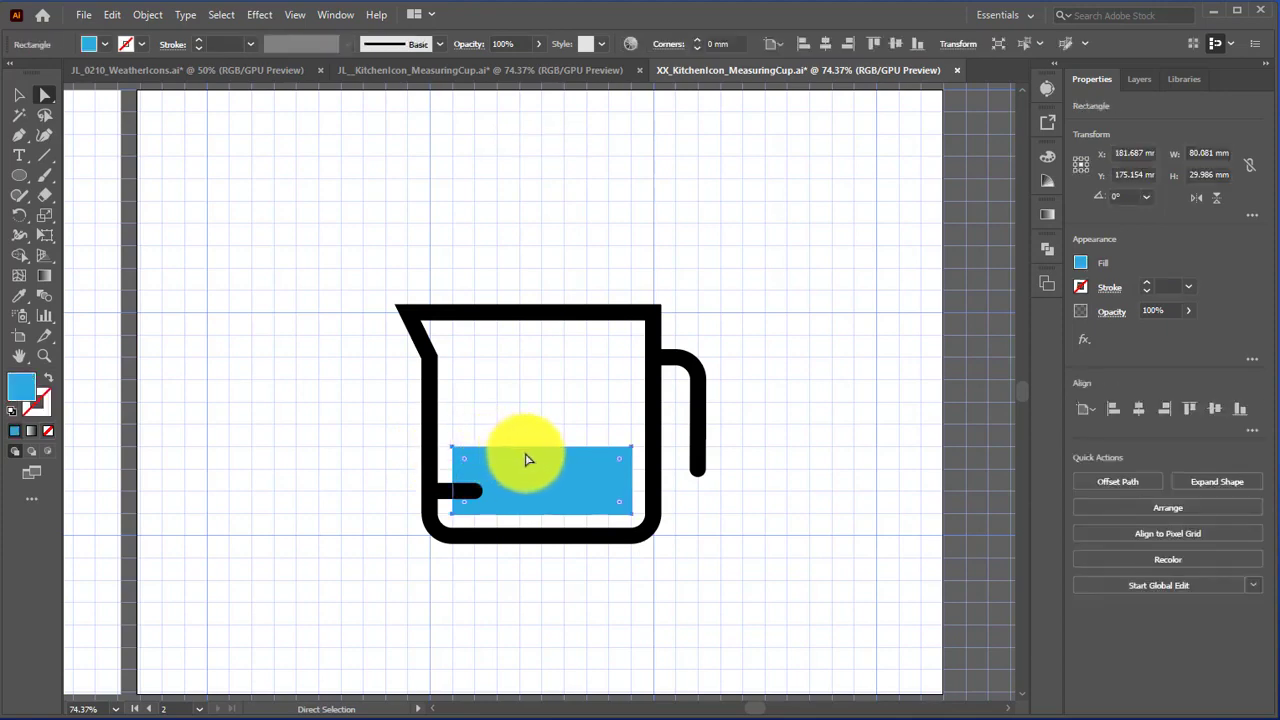
drag(545, 467, 567, 244)
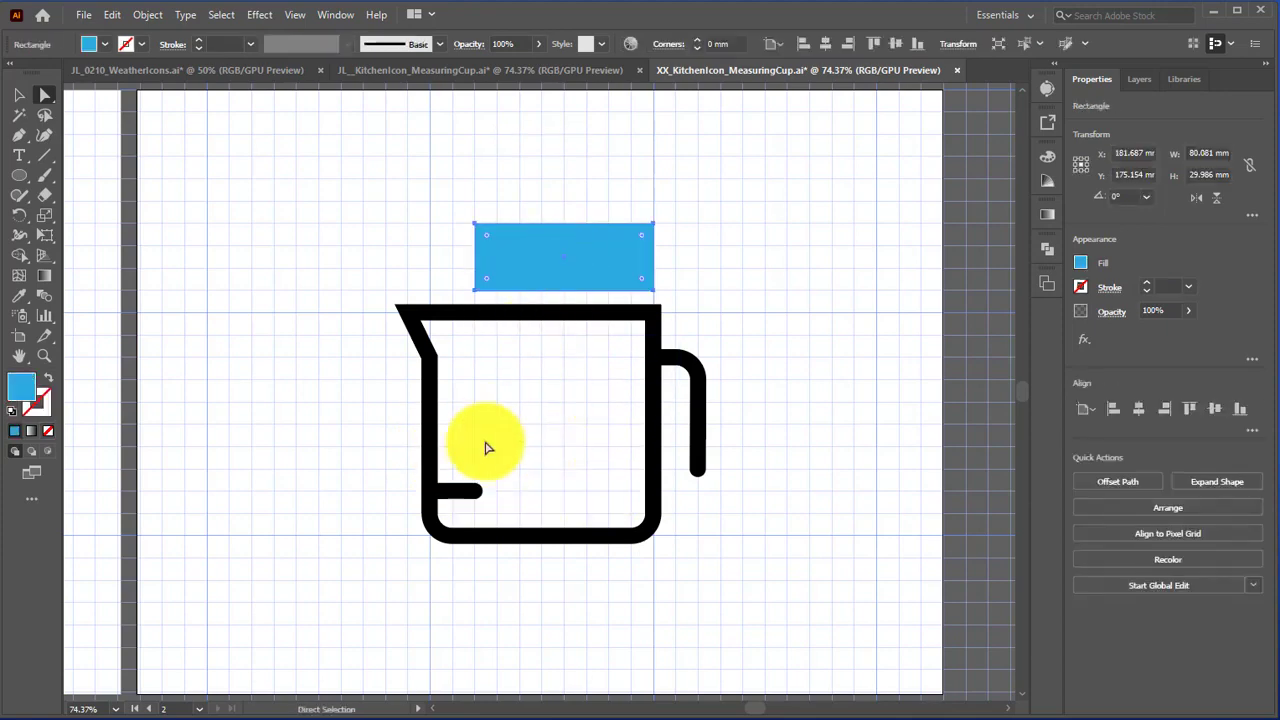
click(470, 492)
click(475, 492)
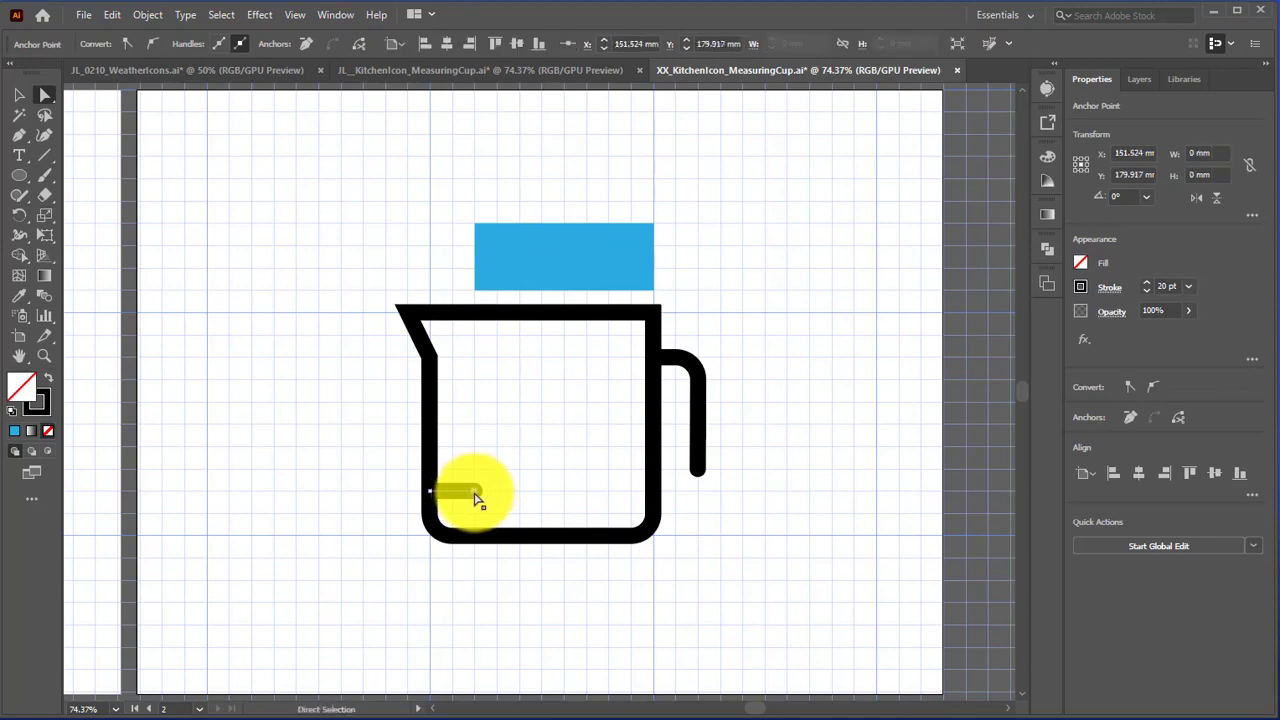
key(Delete)
click(435, 495)
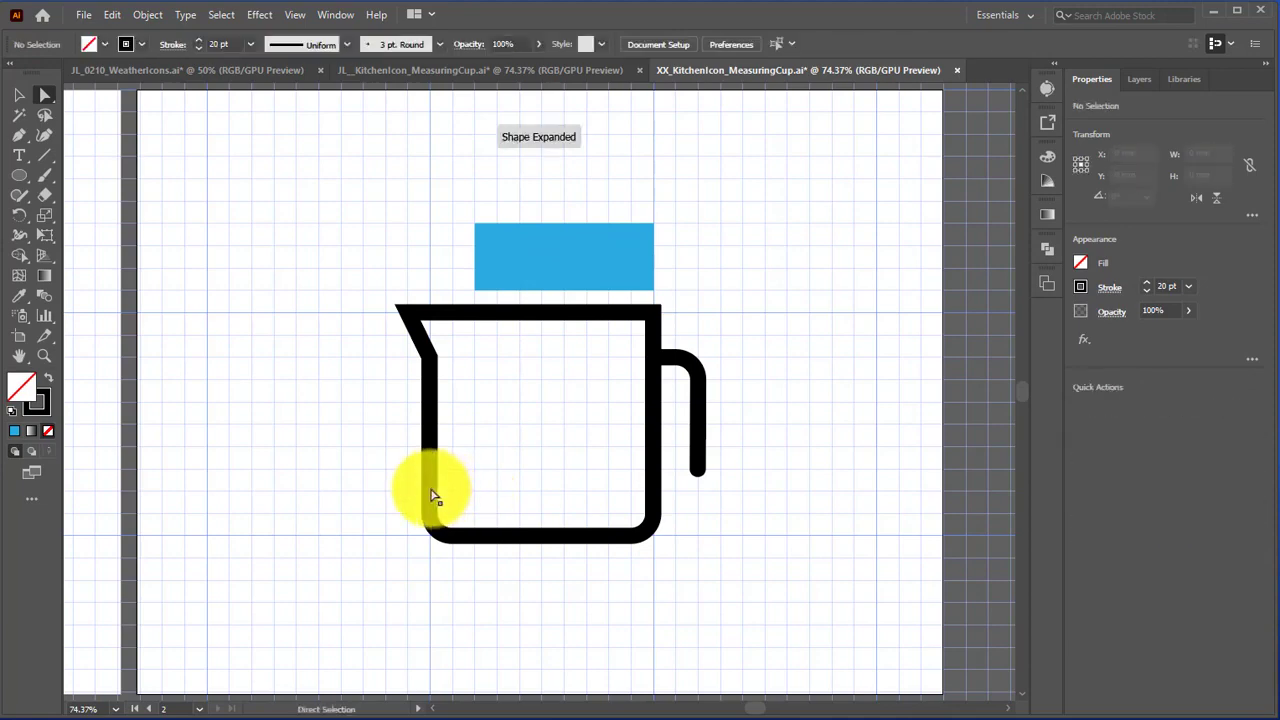
click(432, 495)
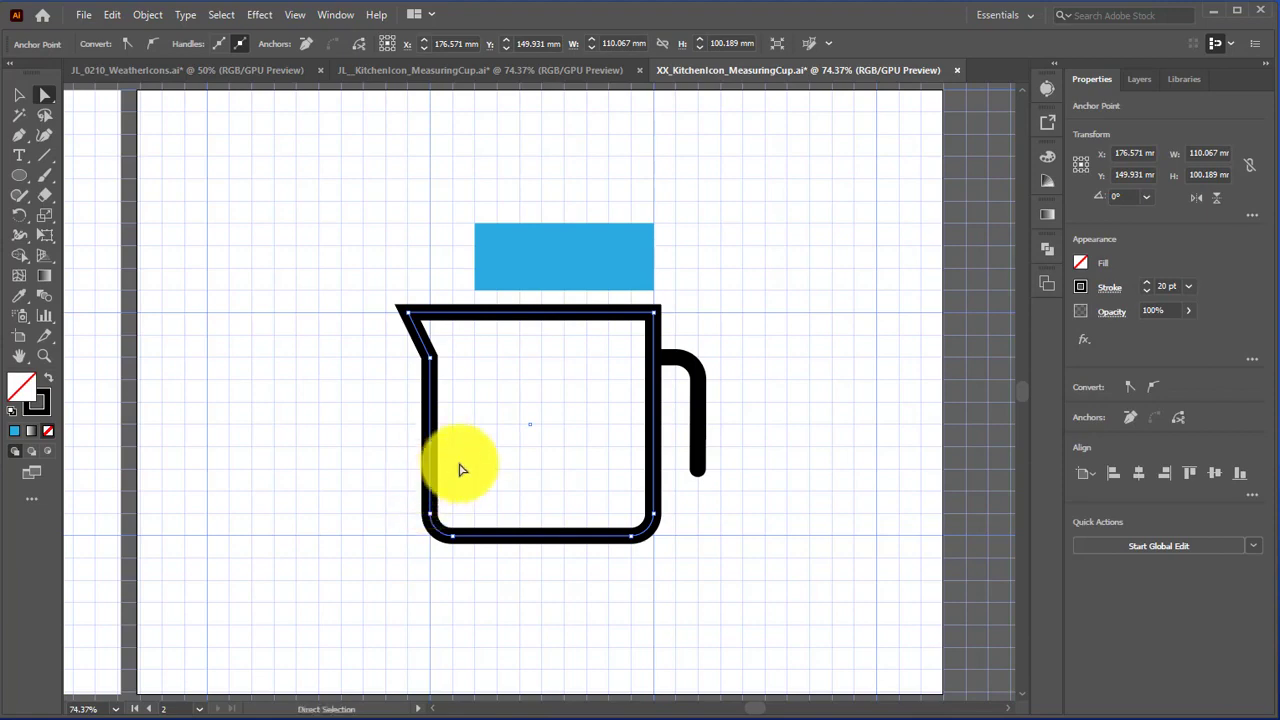
click(497, 464)
drag(486, 440, 524, 485)
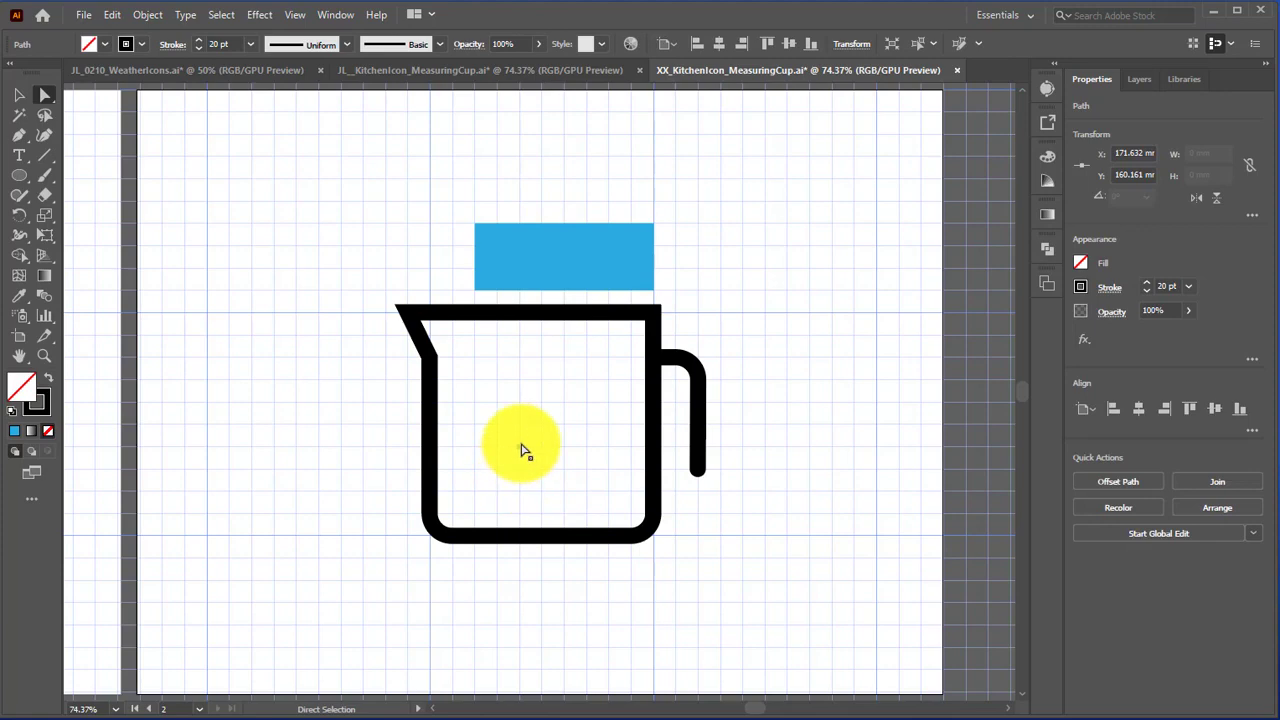
key(Delete)
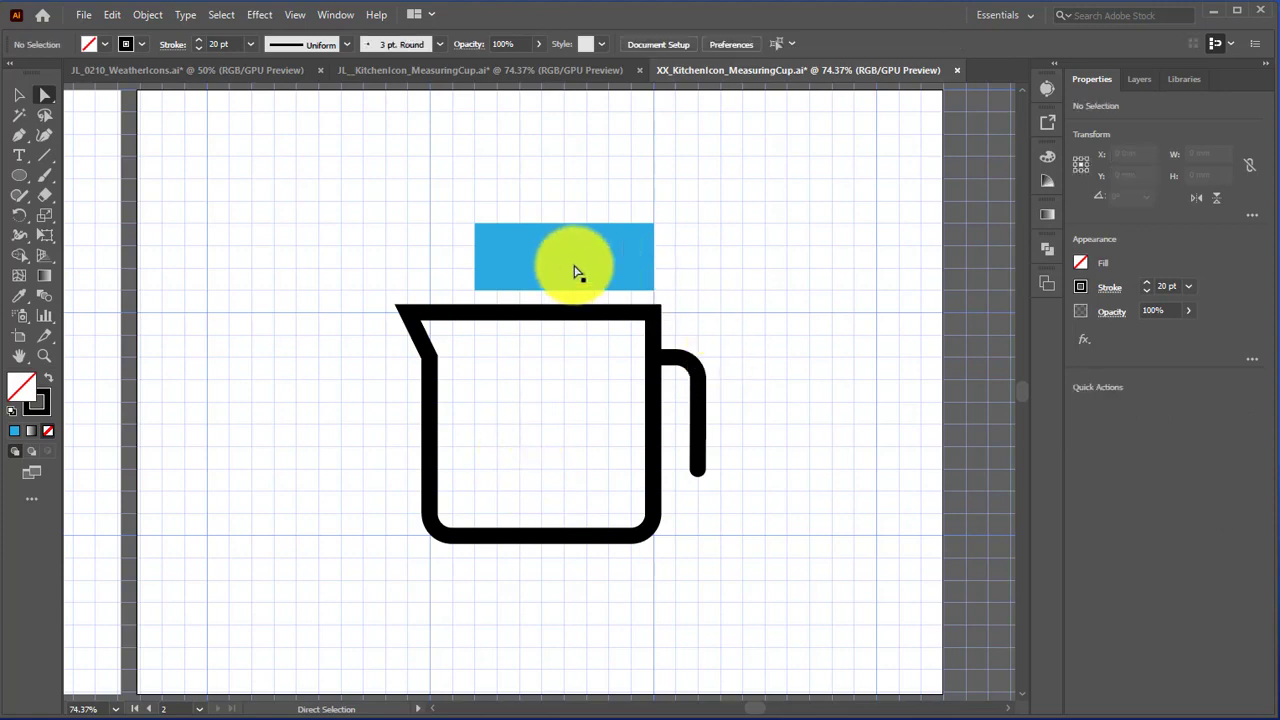
Move the blue rectangle back into the bottom of the cup and raise its top edge one grid square, making it about 40 mm high
drag(580, 274, 540, 506)
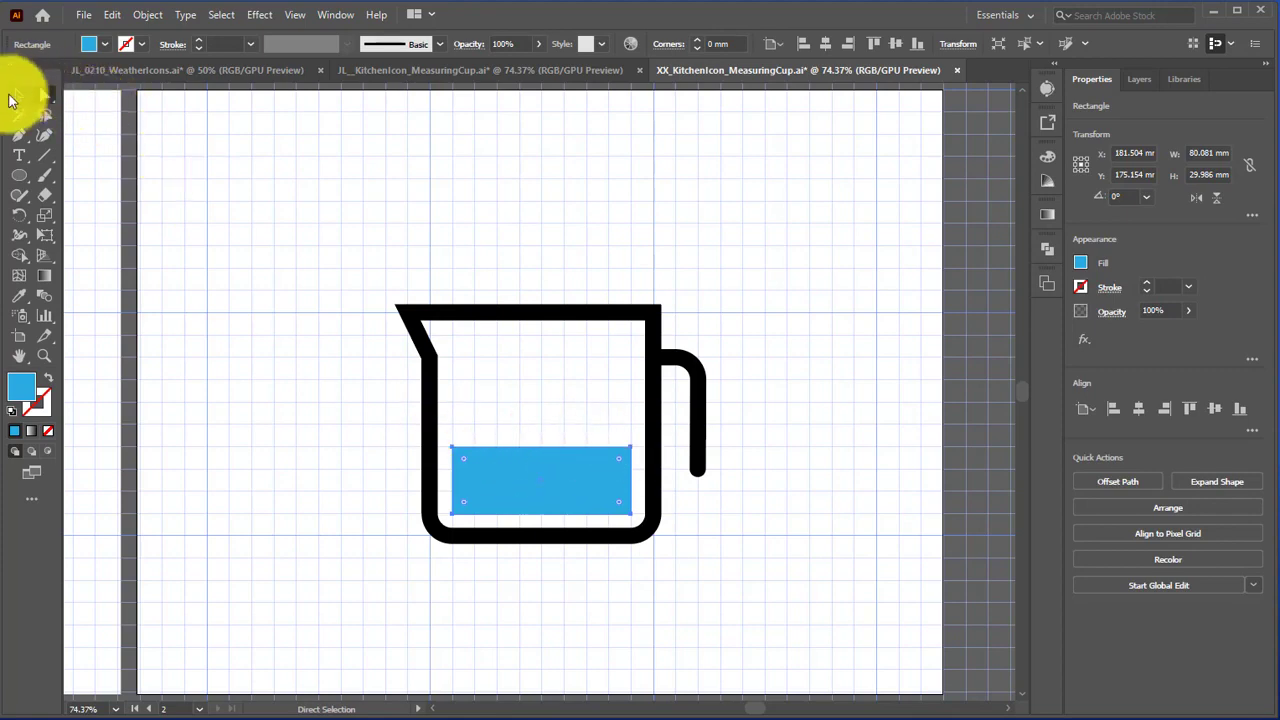
click(19, 95)
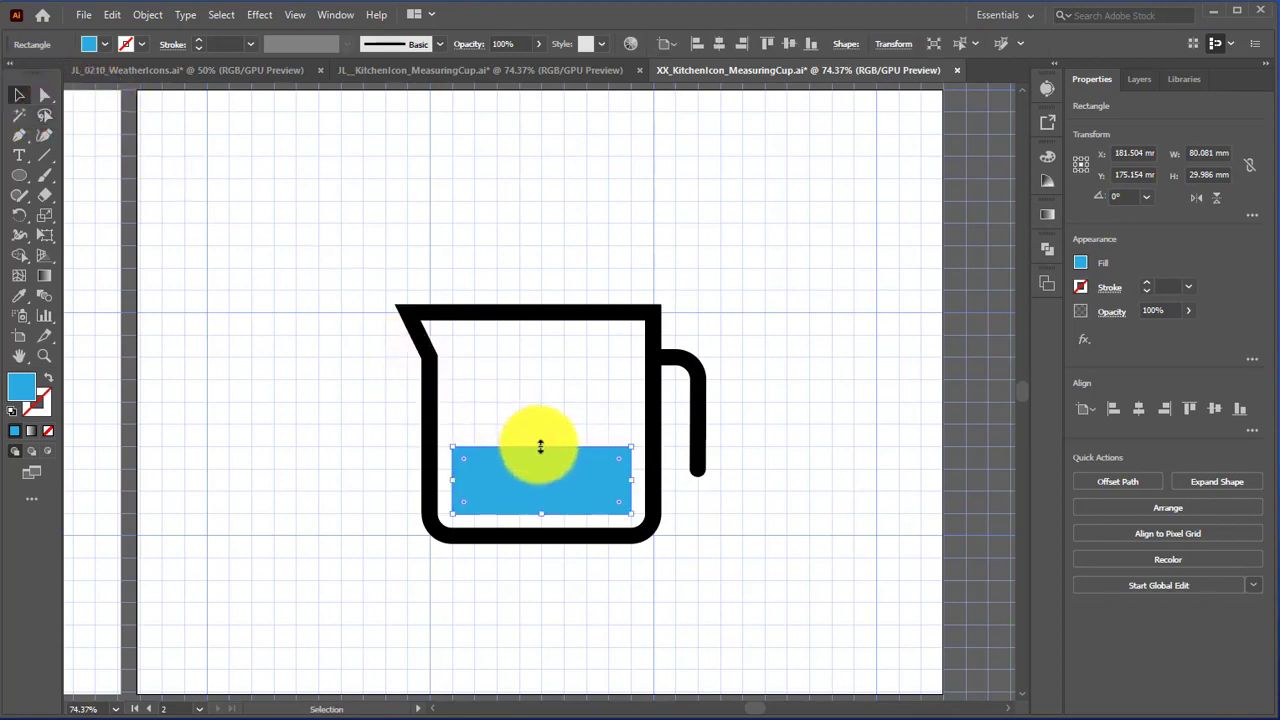
drag(540, 446, 541, 424)
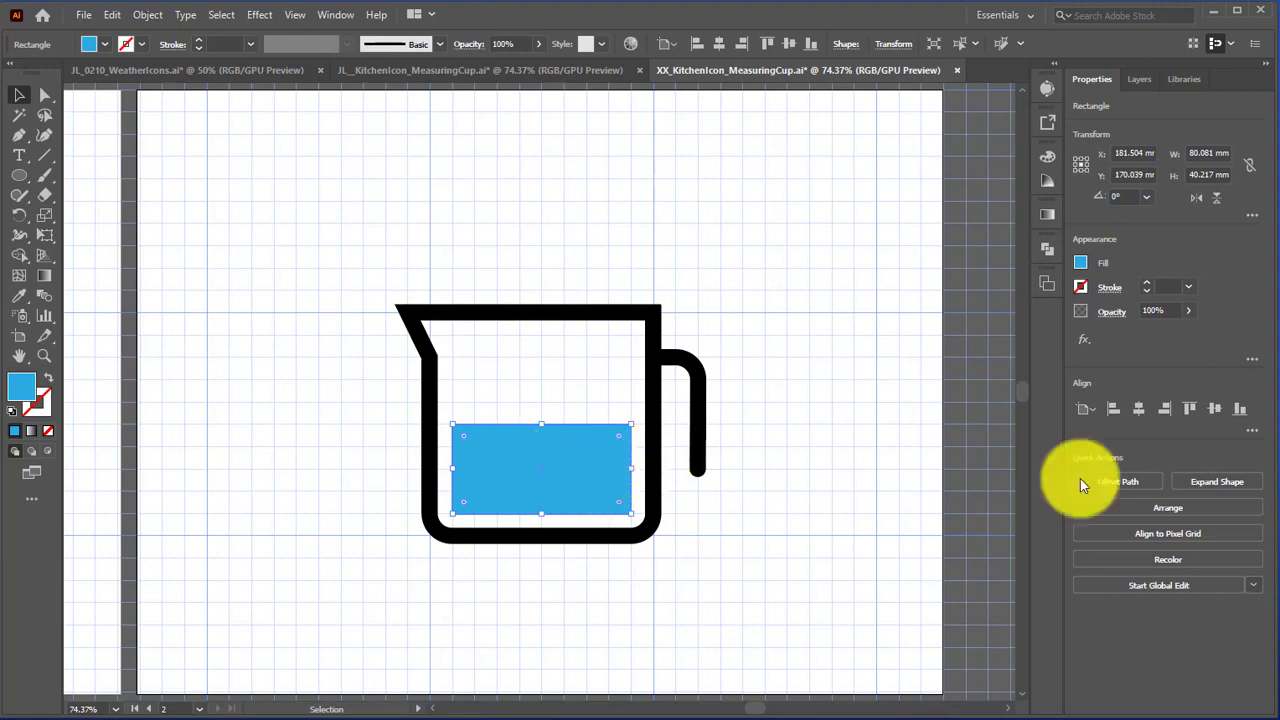
Change the liquid rectangle's fill from blue to a dark brown swatch and deselect it
click(1083, 259)
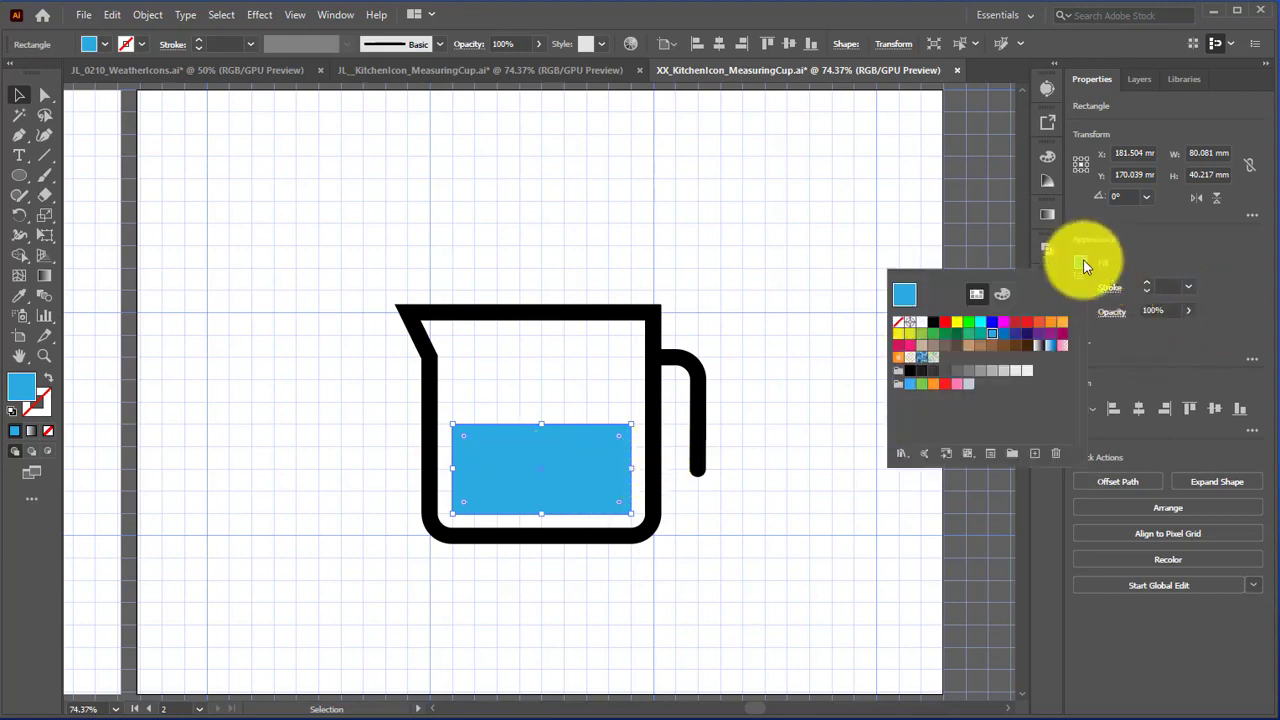
click(1019, 350)
click(1014, 355)
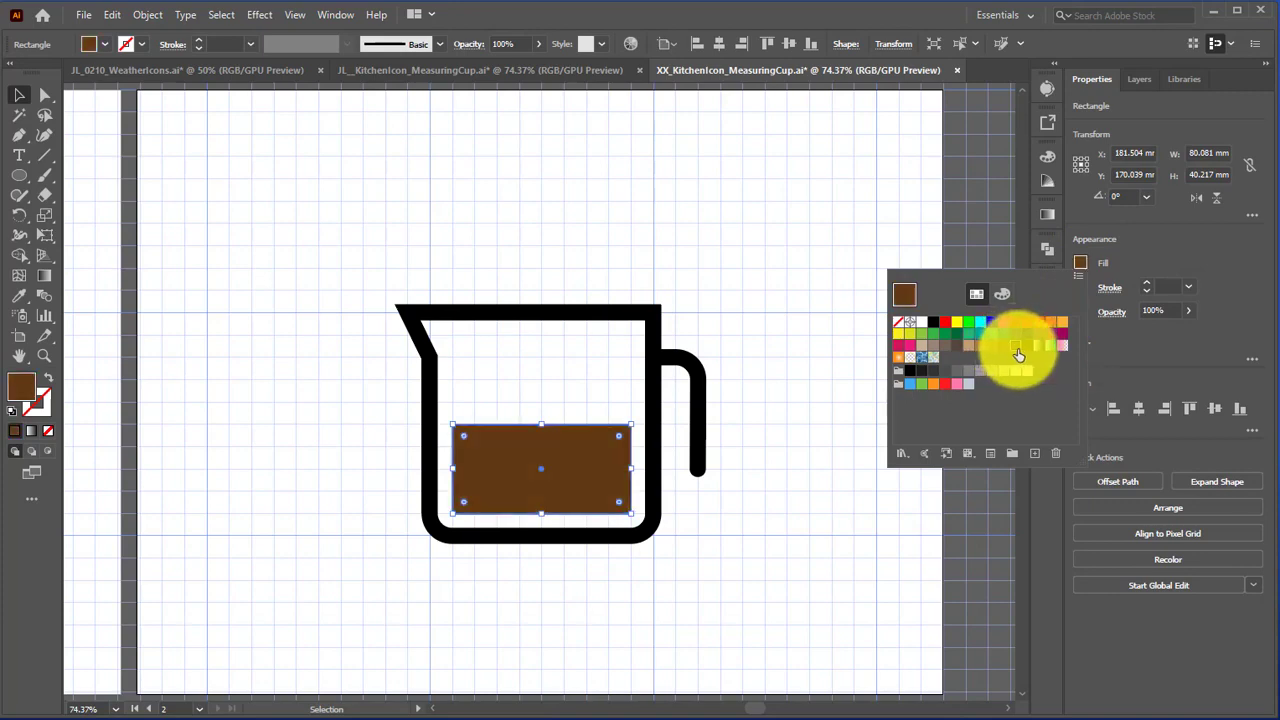
click(1148, 340)
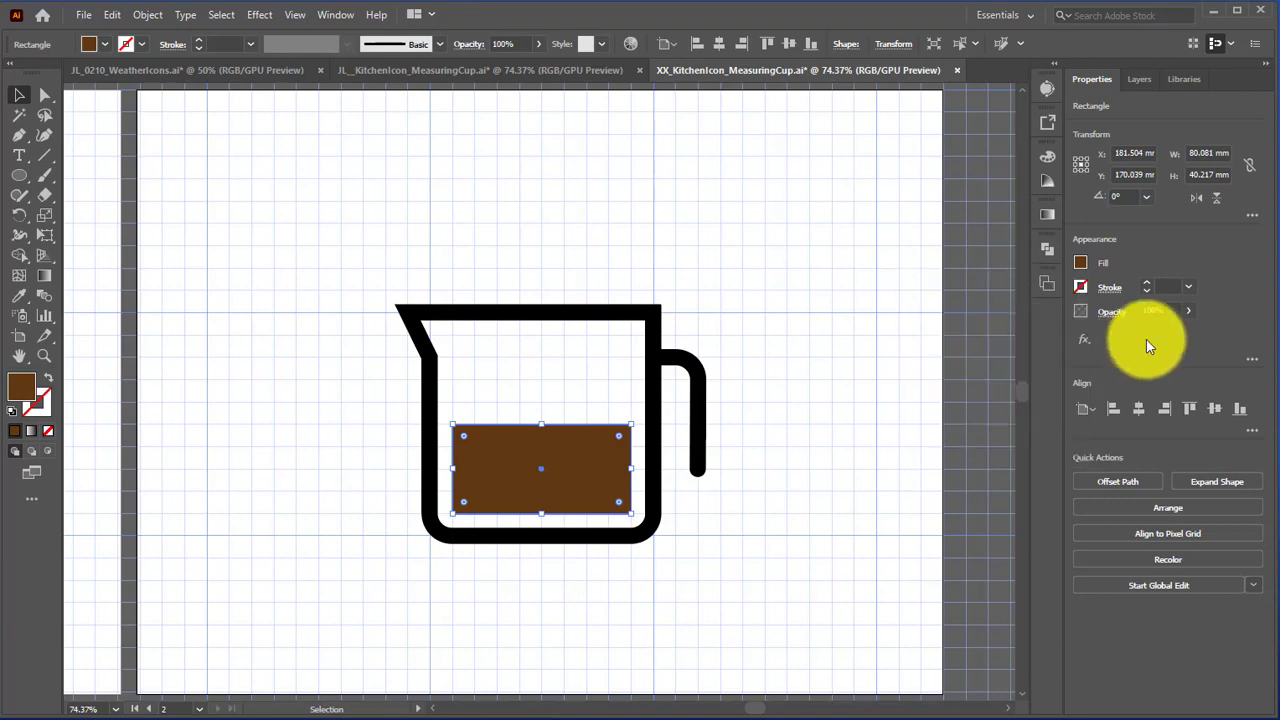
click(891, 424)
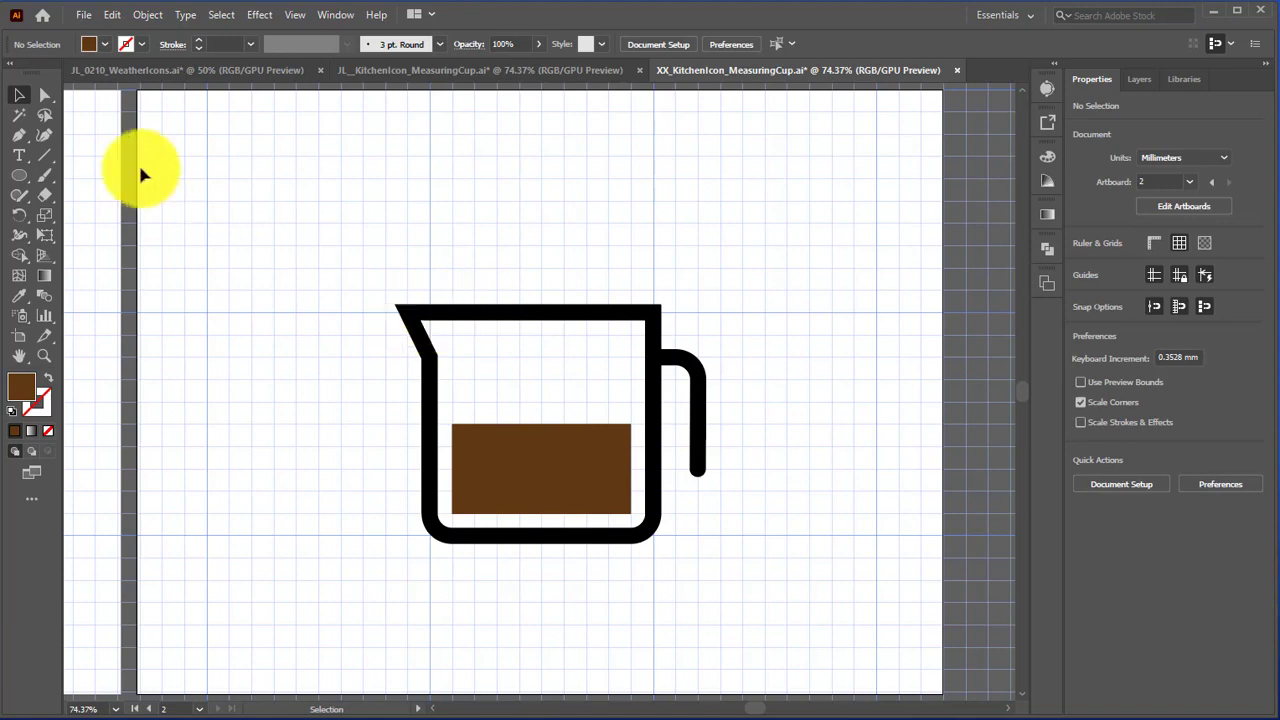
Select the spout's corner point with the Direct Selection tool and set the pot outline's stroke corners to Round Join
click(47, 117)
click(44, 95)
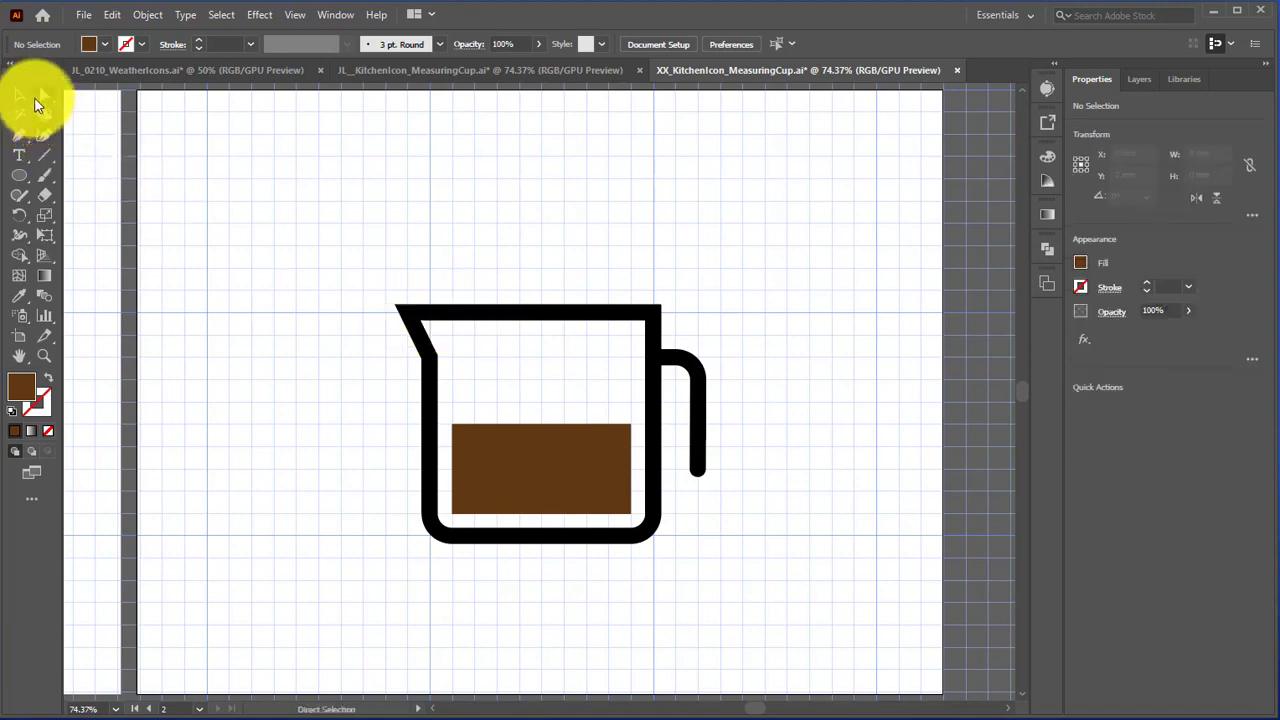
click(408, 322)
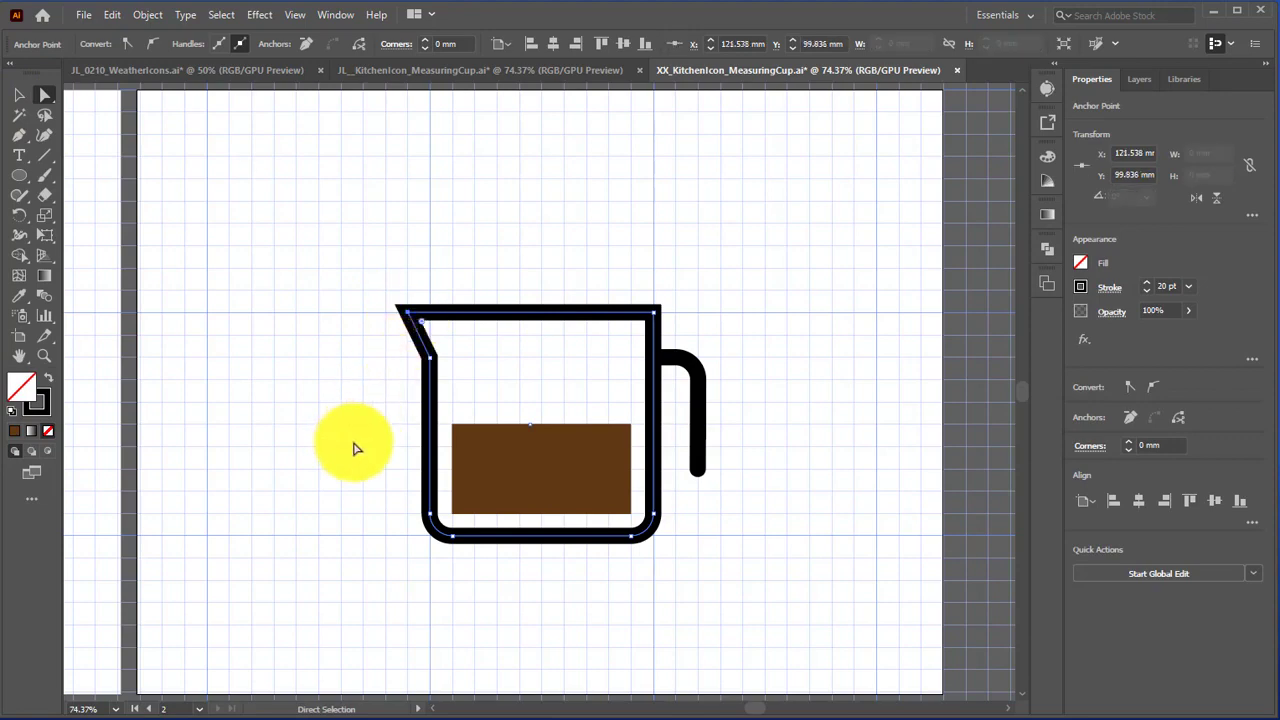
click(1112, 294)
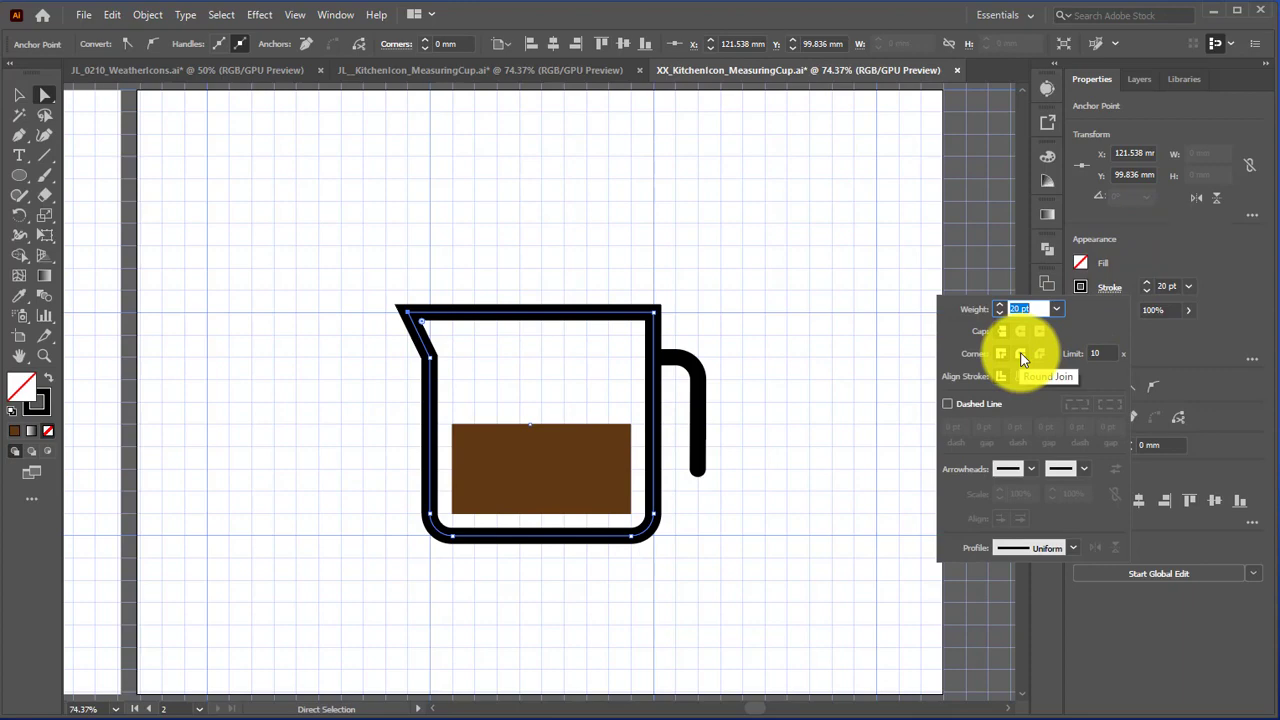
click(1020, 356)
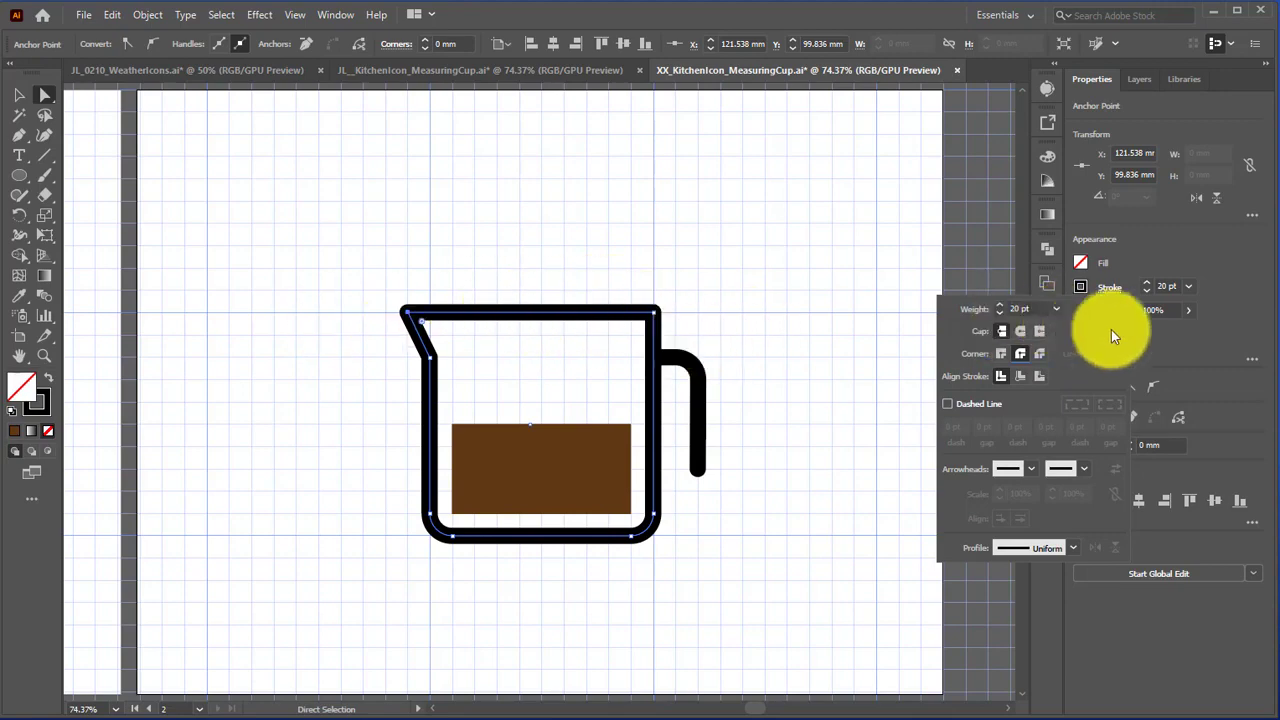
click(1191, 342)
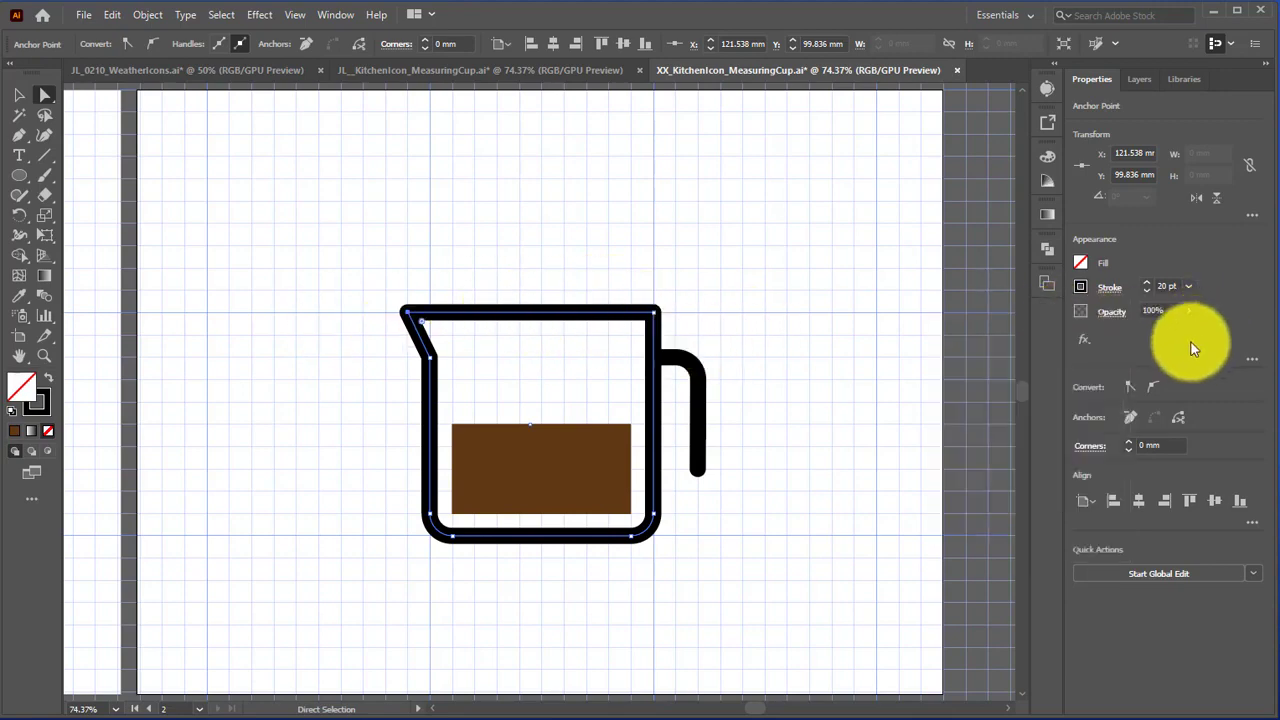
Draw a horizontal lid line about 110 mm long one grid square above the pot's rim and give its stroke a Round Cap
click(45, 153)
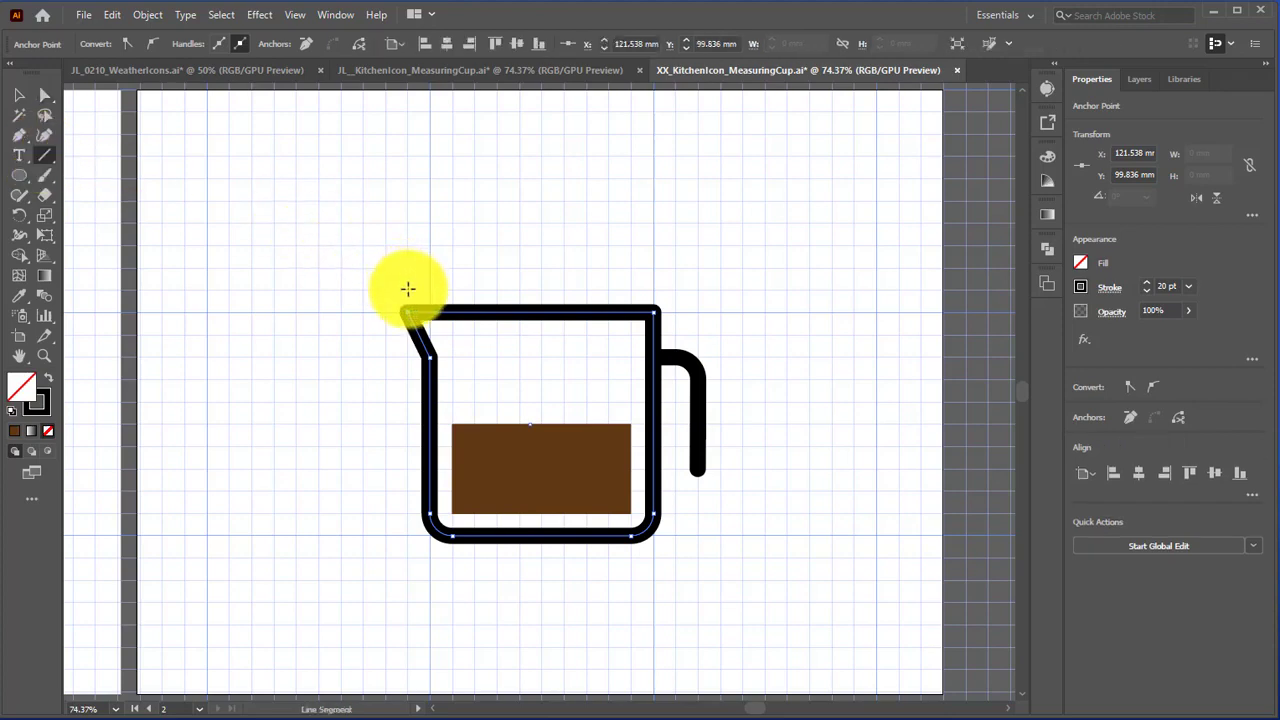
drag(407, 291, 654, 290)
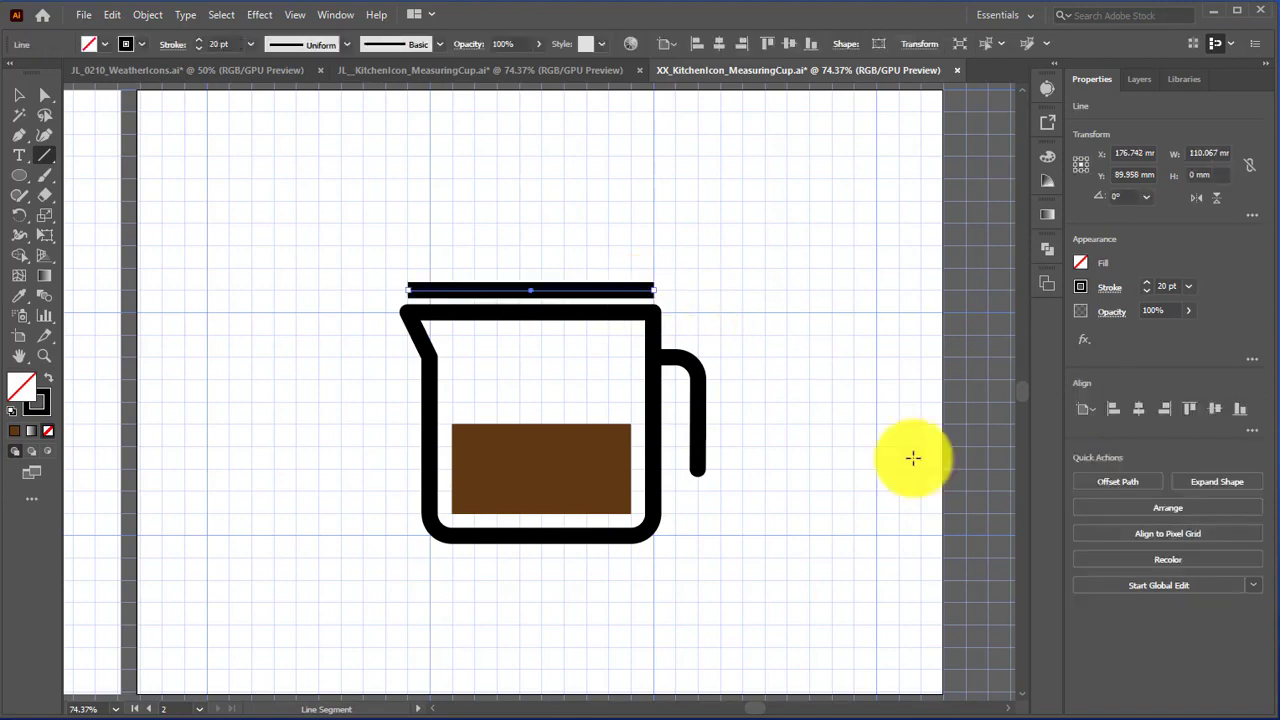
click(1105, 289)
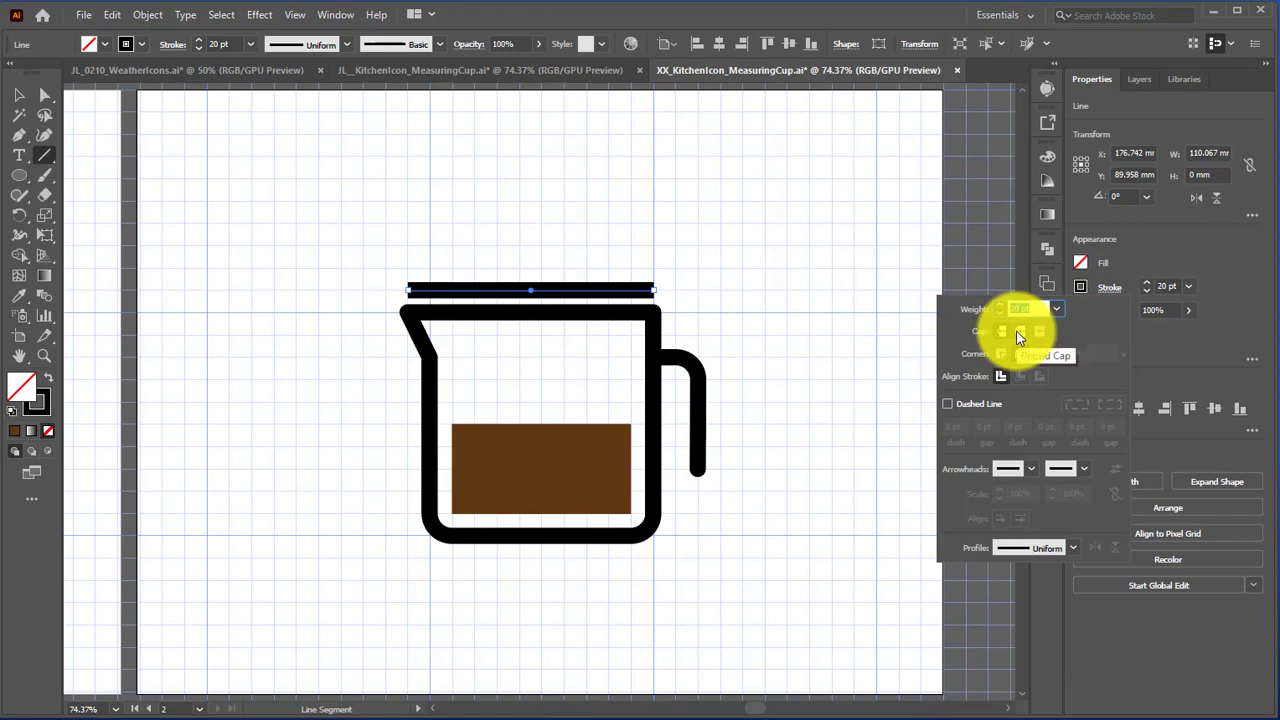
click(1019, 332)
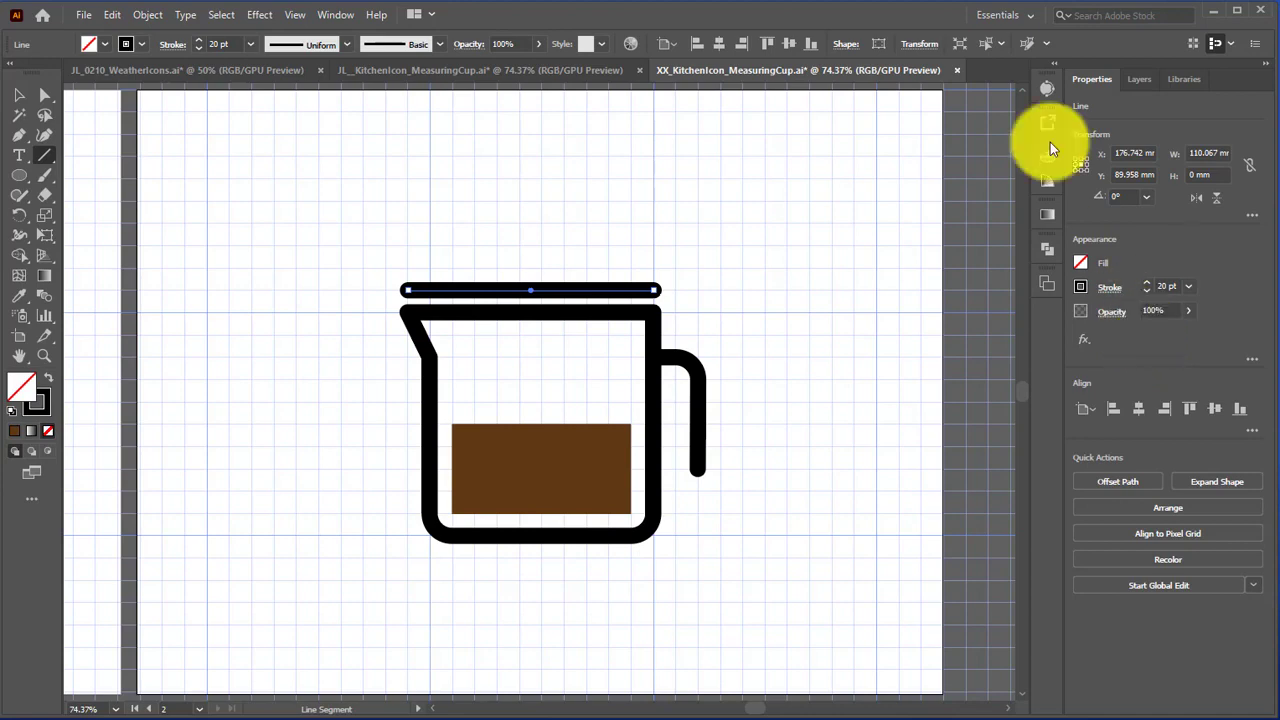
Create a 20 mm by 20 mm circle above the lid line with the Ellipse tool, and switch to the Direct Selection tool
click(28, 184)
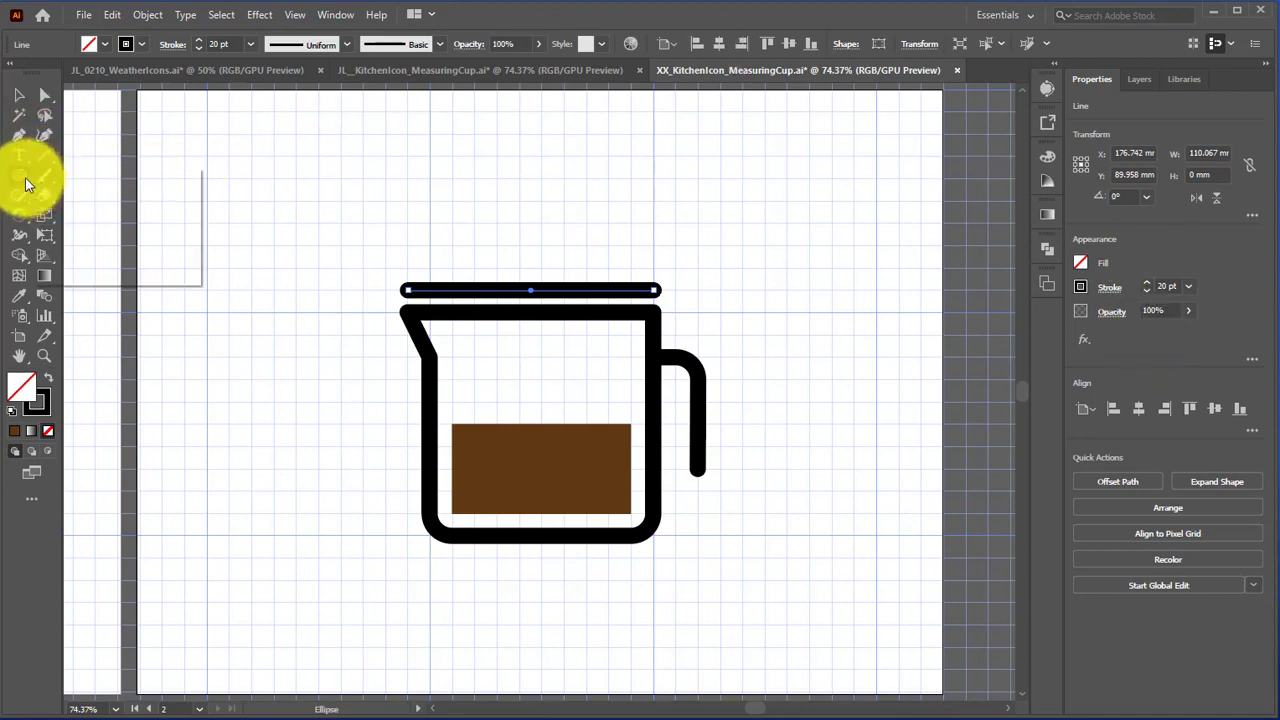
drag(28, 184, 87, 204)
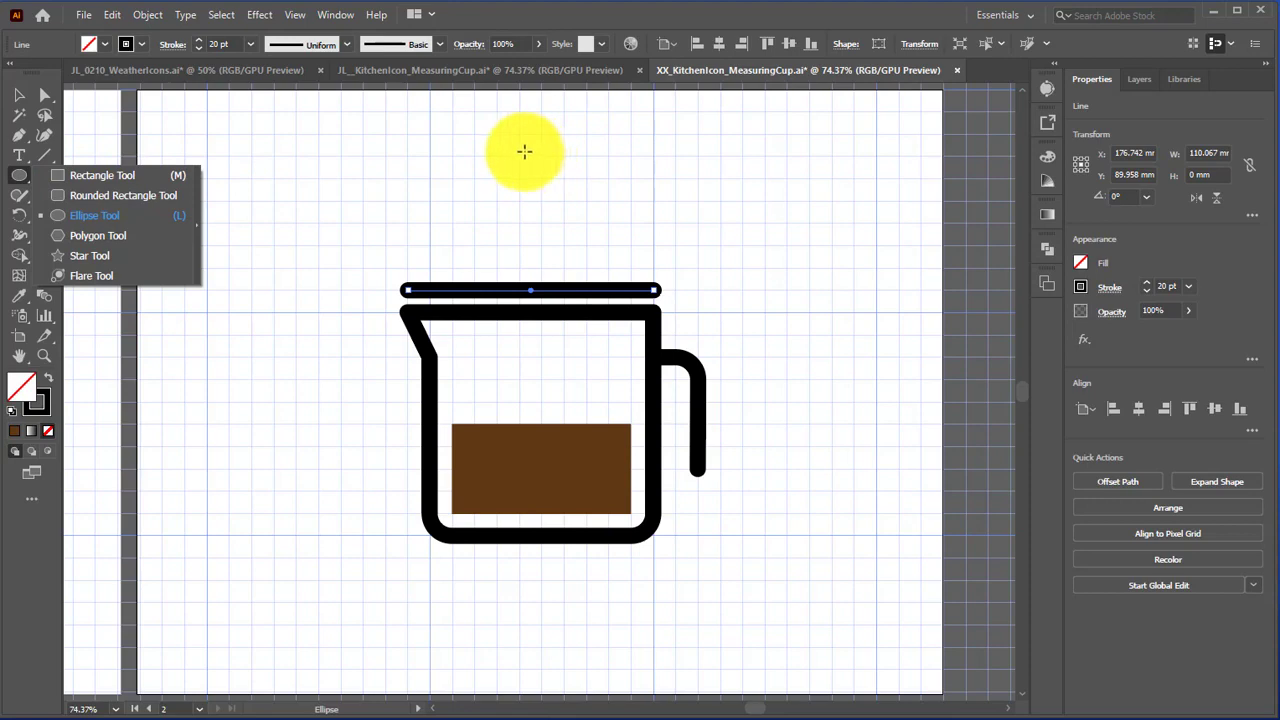
click(524, 151)
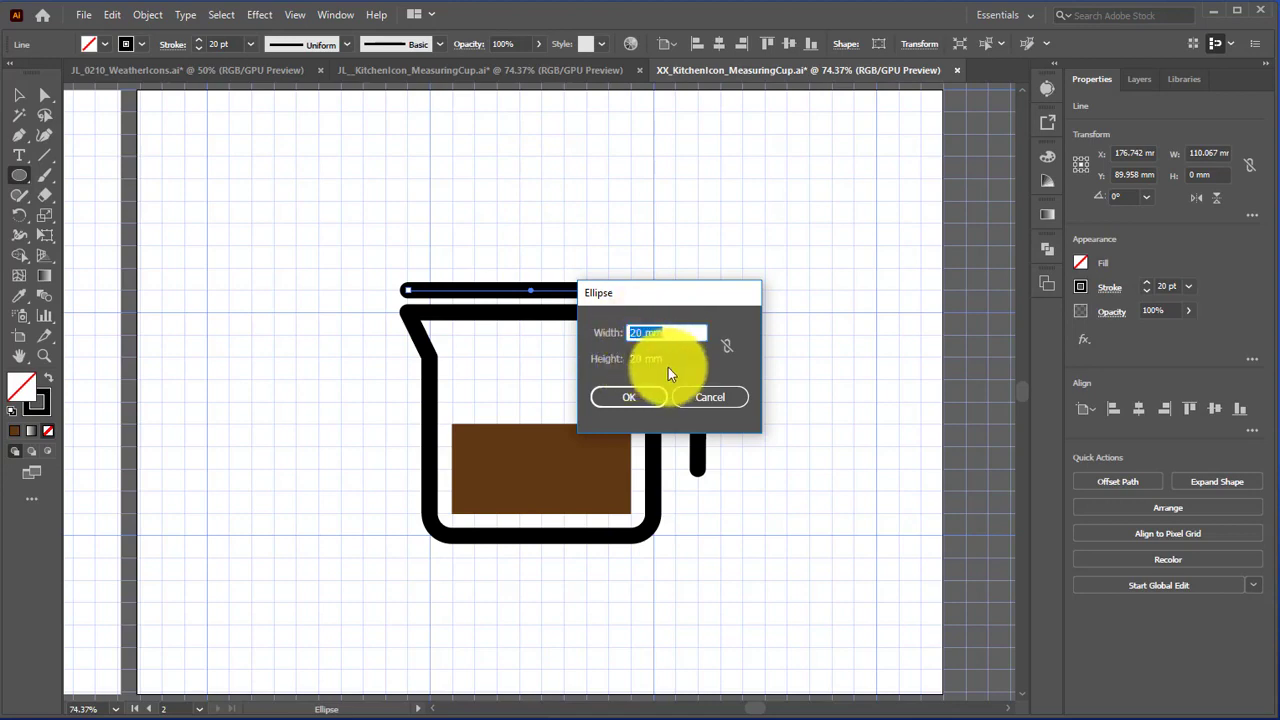
click(645, 397)
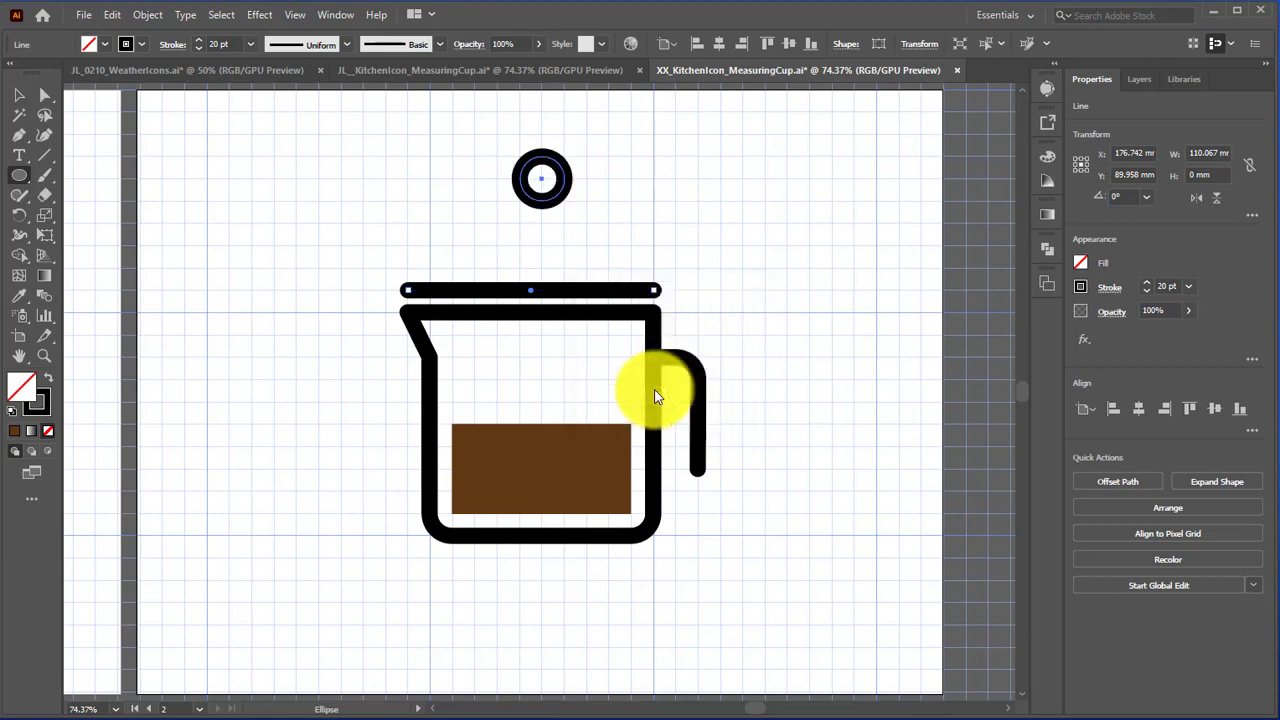
click(44, 95)
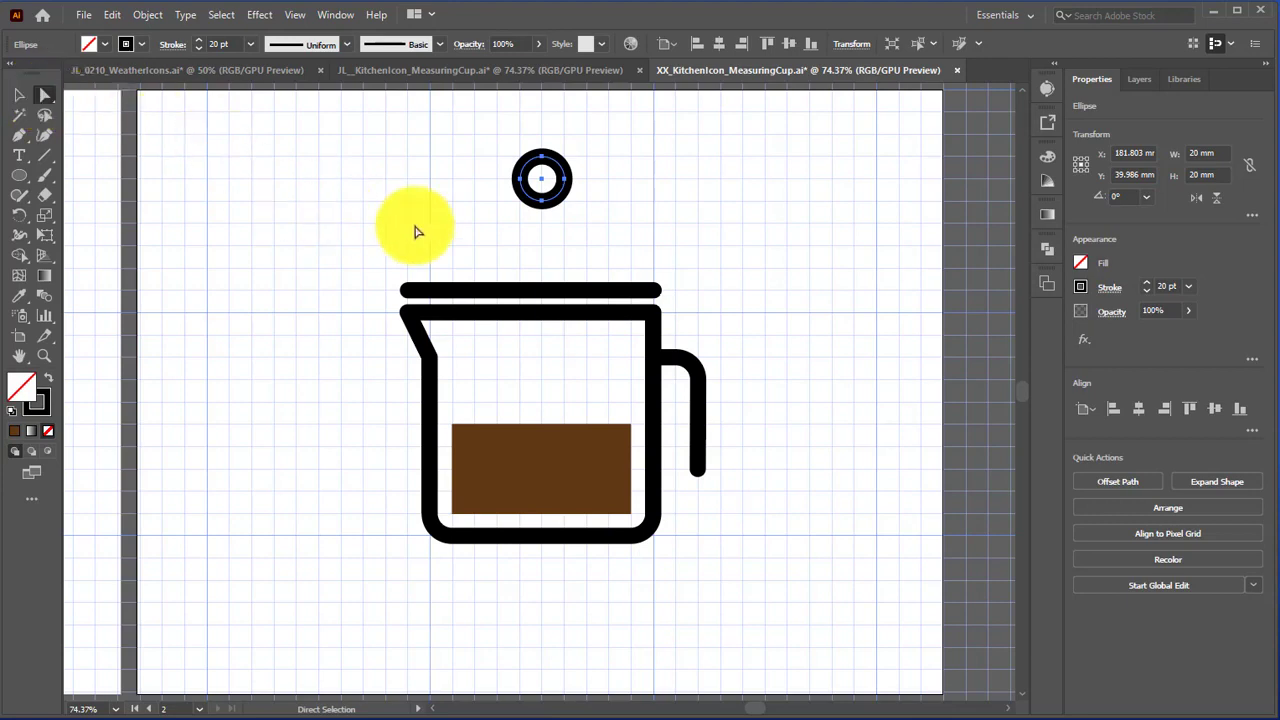
Delete the circle's bottom anchor point to leave an open half-circle arc, and switch to the Selection tool
click(546, 207)
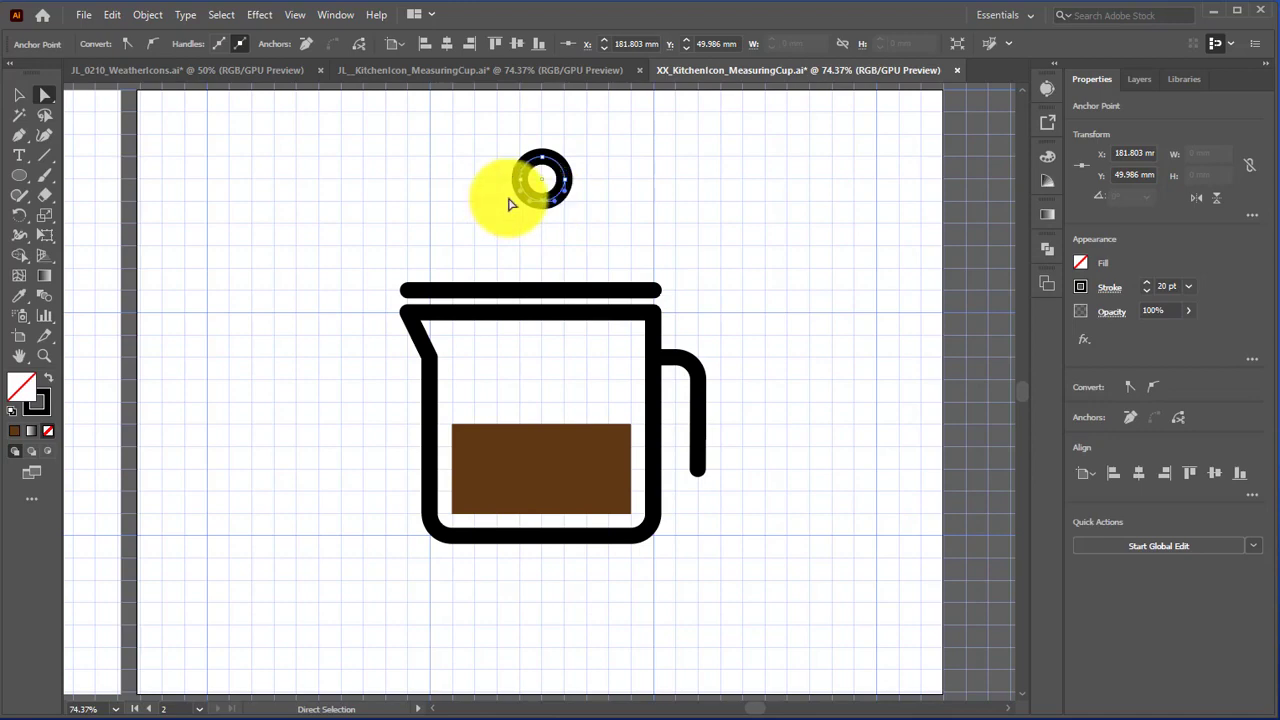
key(Delete)
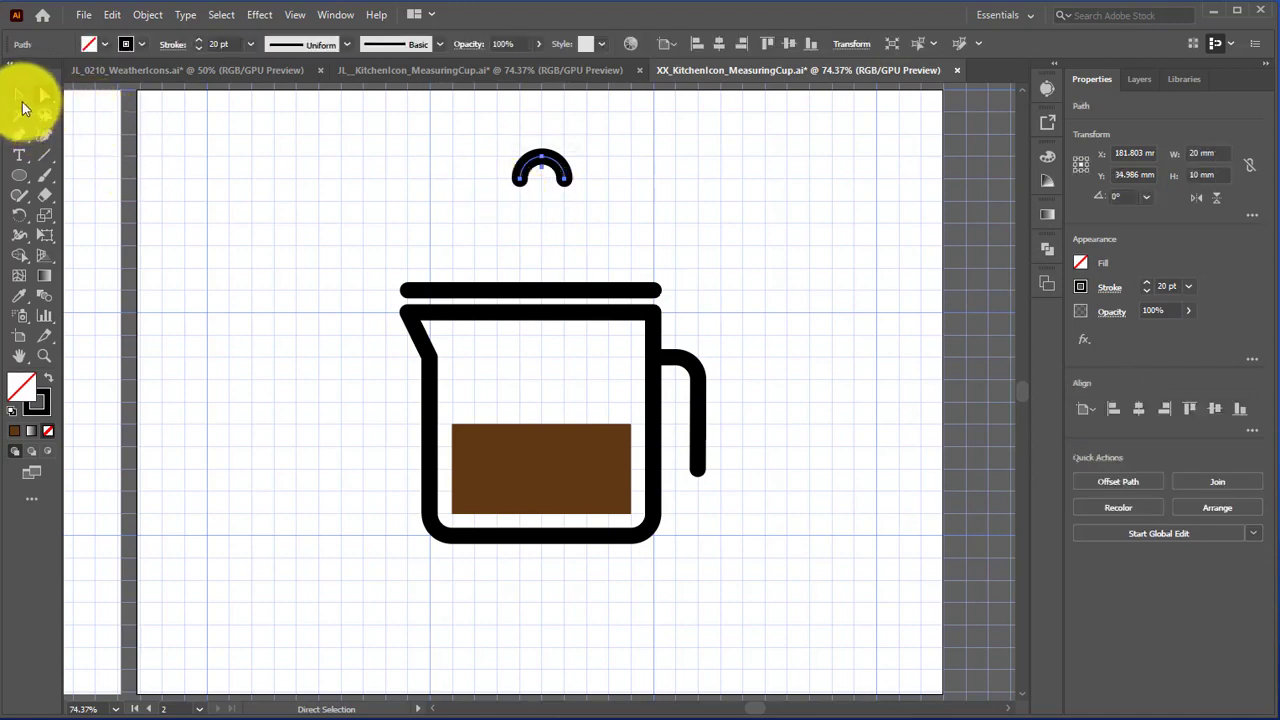
click(21, 99)
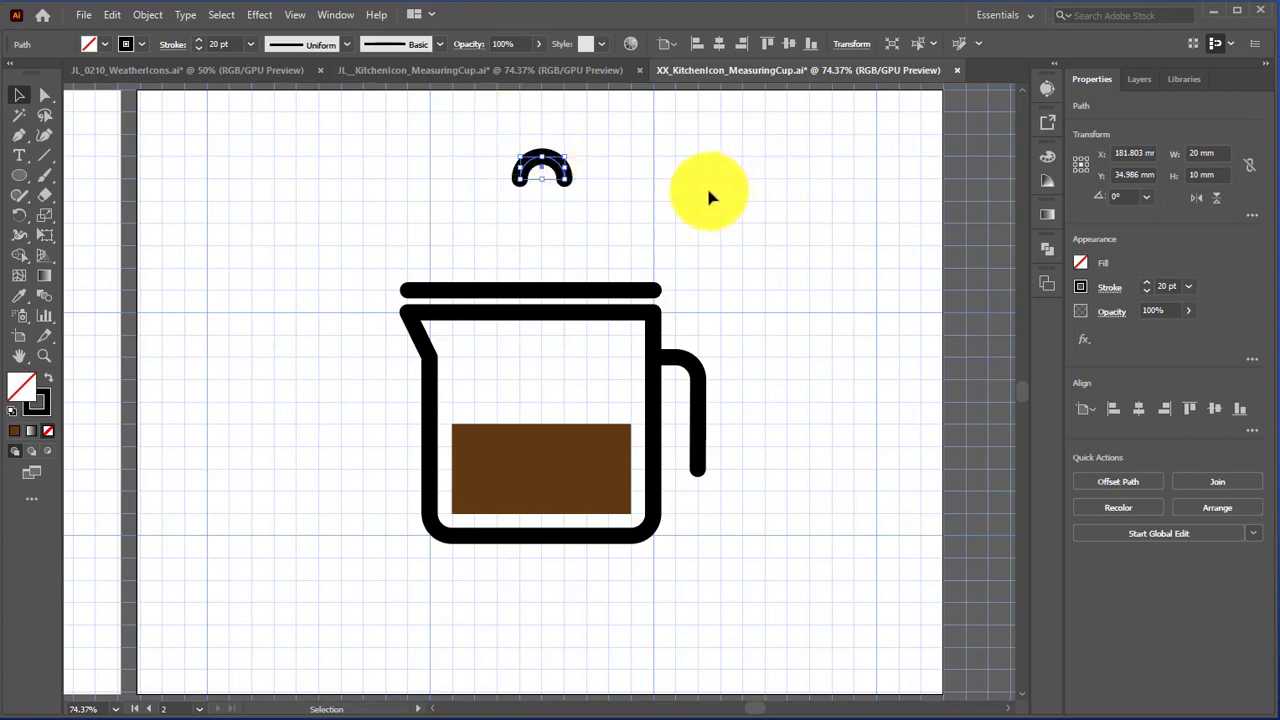
Move the half-circle arc about 50 mm down onto the lid line, nudge it one increment left, and deselect it
key(shift+Down)
key(shift+Down)
key(shift+Down)
key(shift+Down)
key(shift+Down)
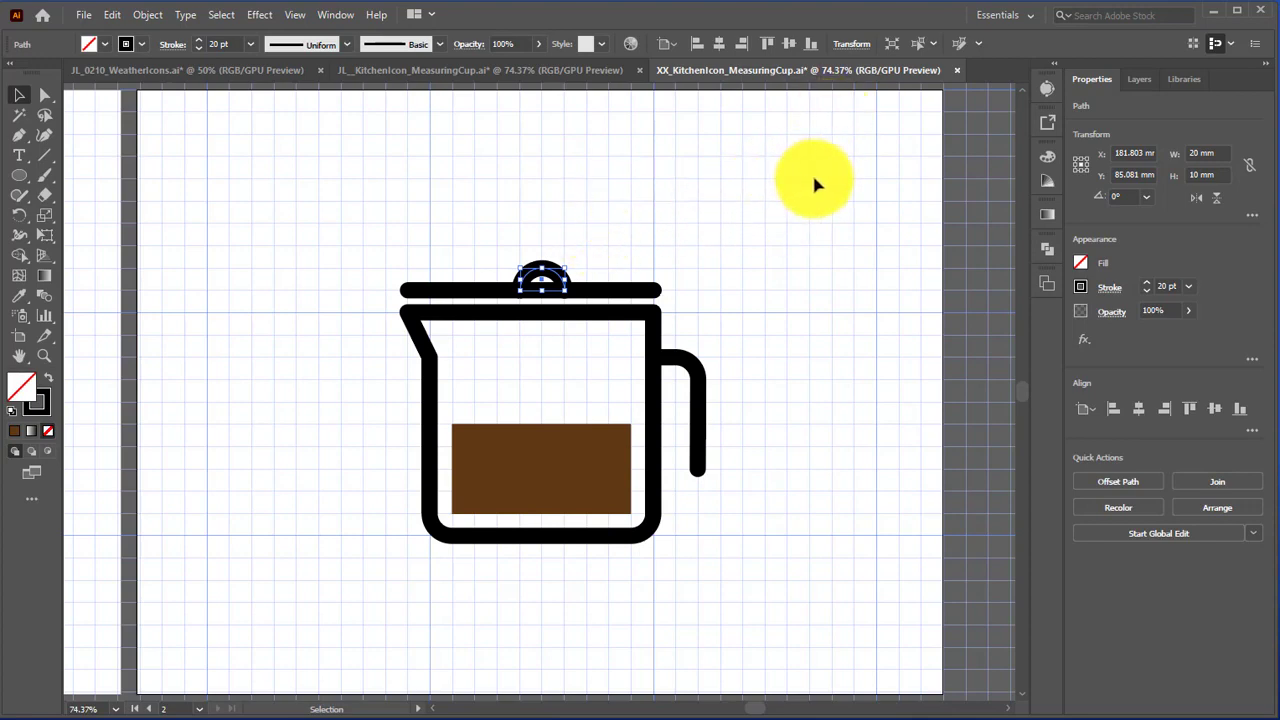
key(Left)
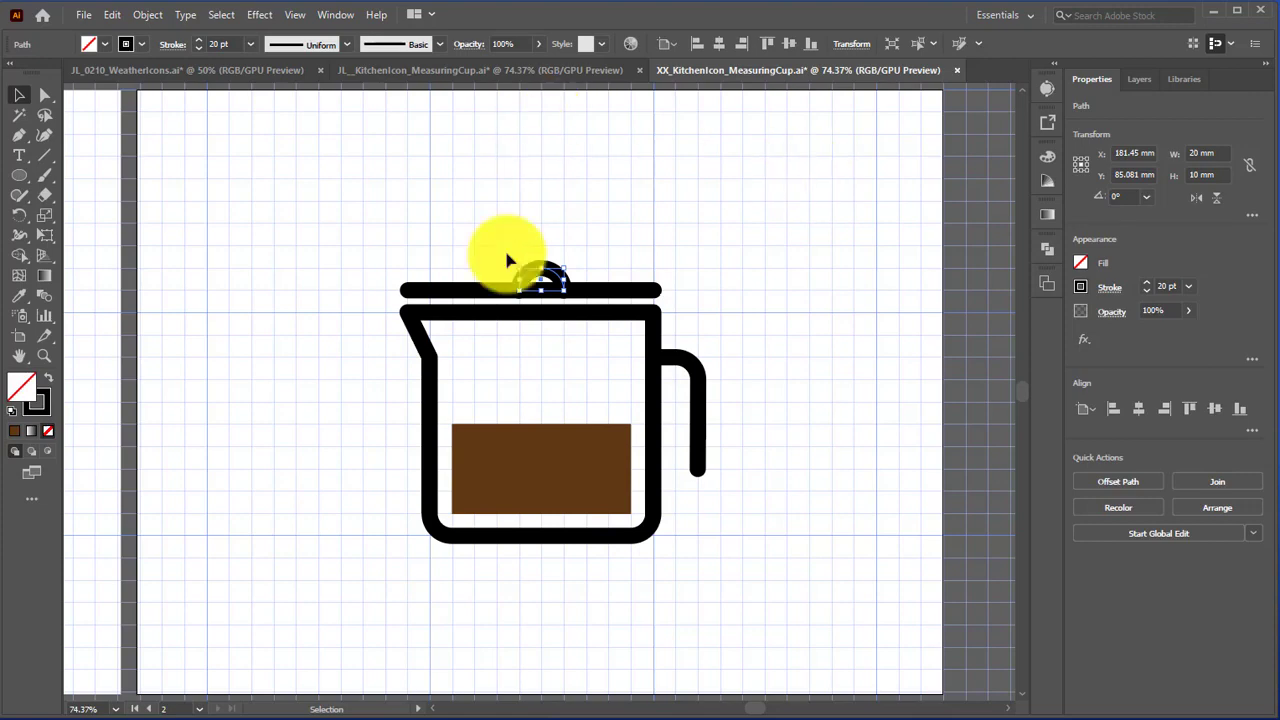
click(760, 235)
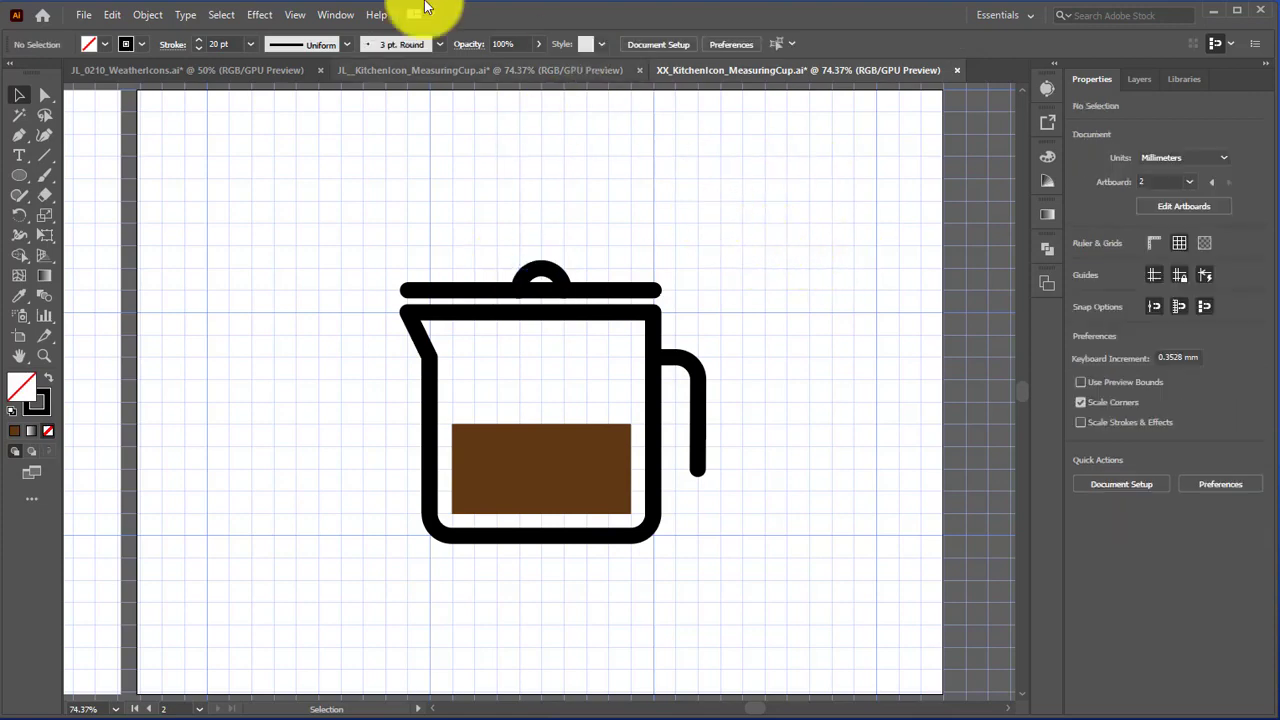
click(221, 14)
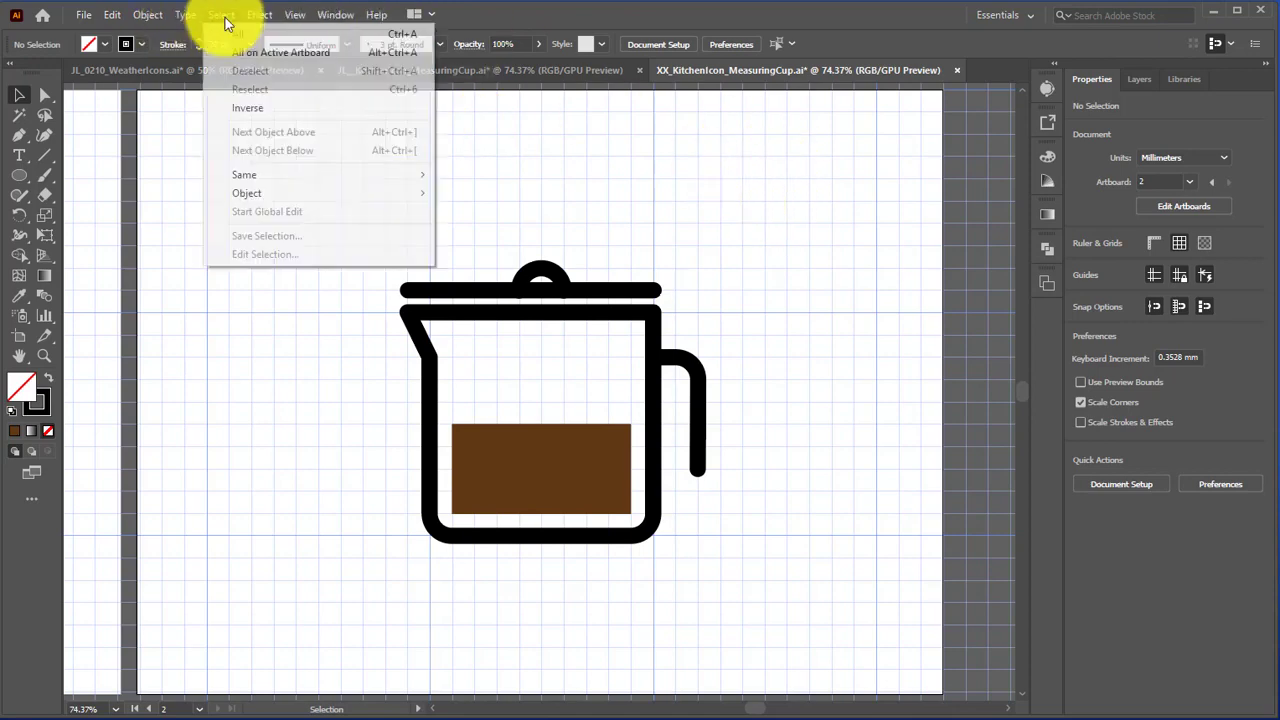
click(229, 14)
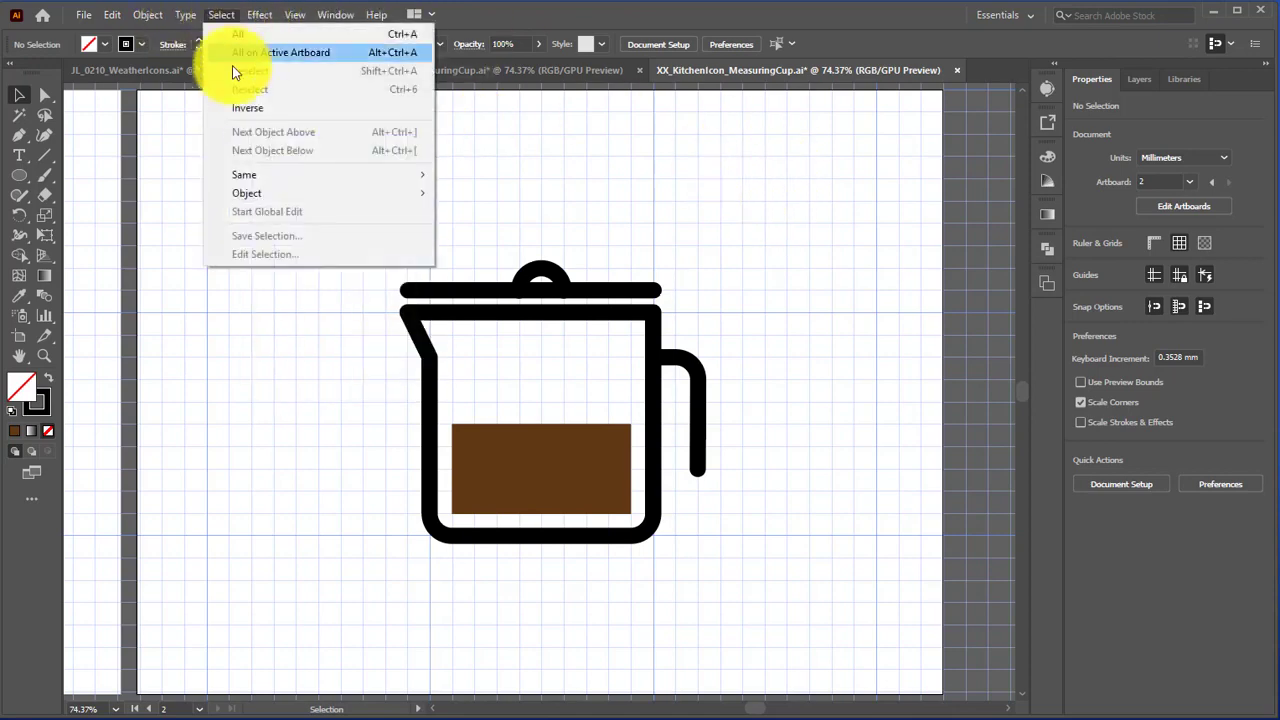
mouse_move(292, 14)
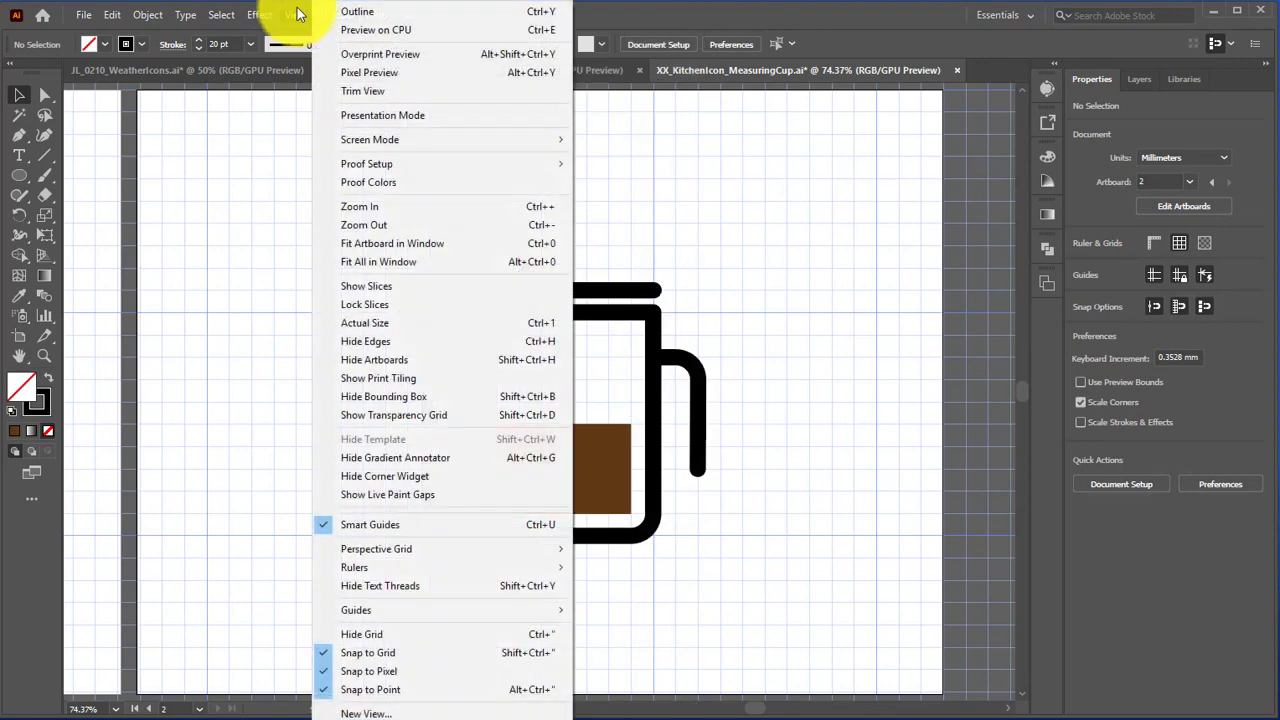
Select all the coffee pot's parts, including the lid, handle and coffee, and group them
click(15, 94)
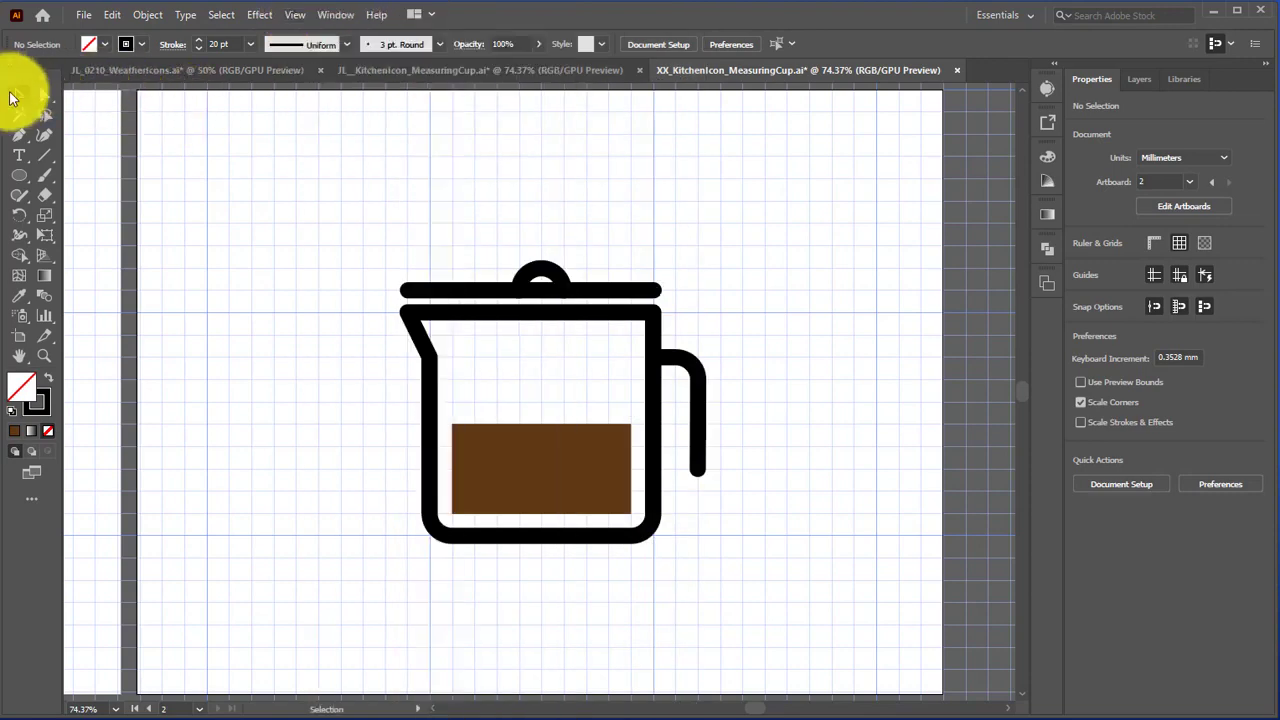
drag(373, 212, 763, 613)
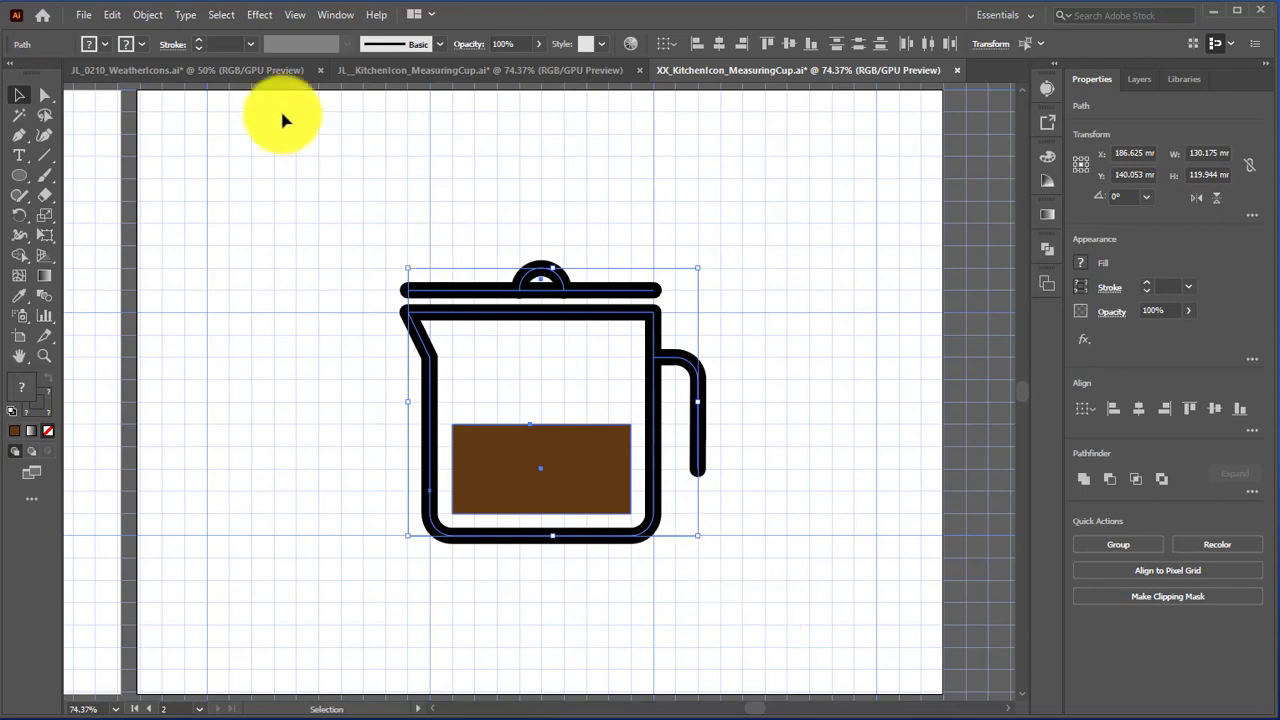
click(141, 14)
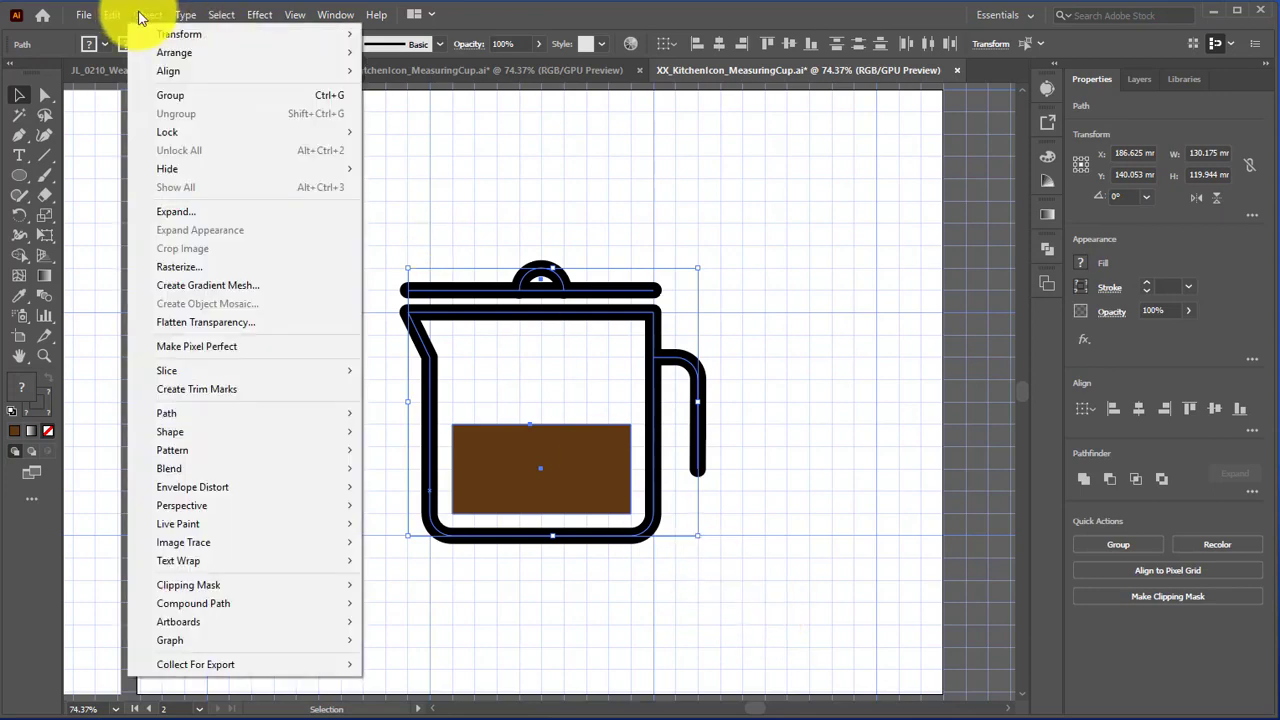
click(172, 95)
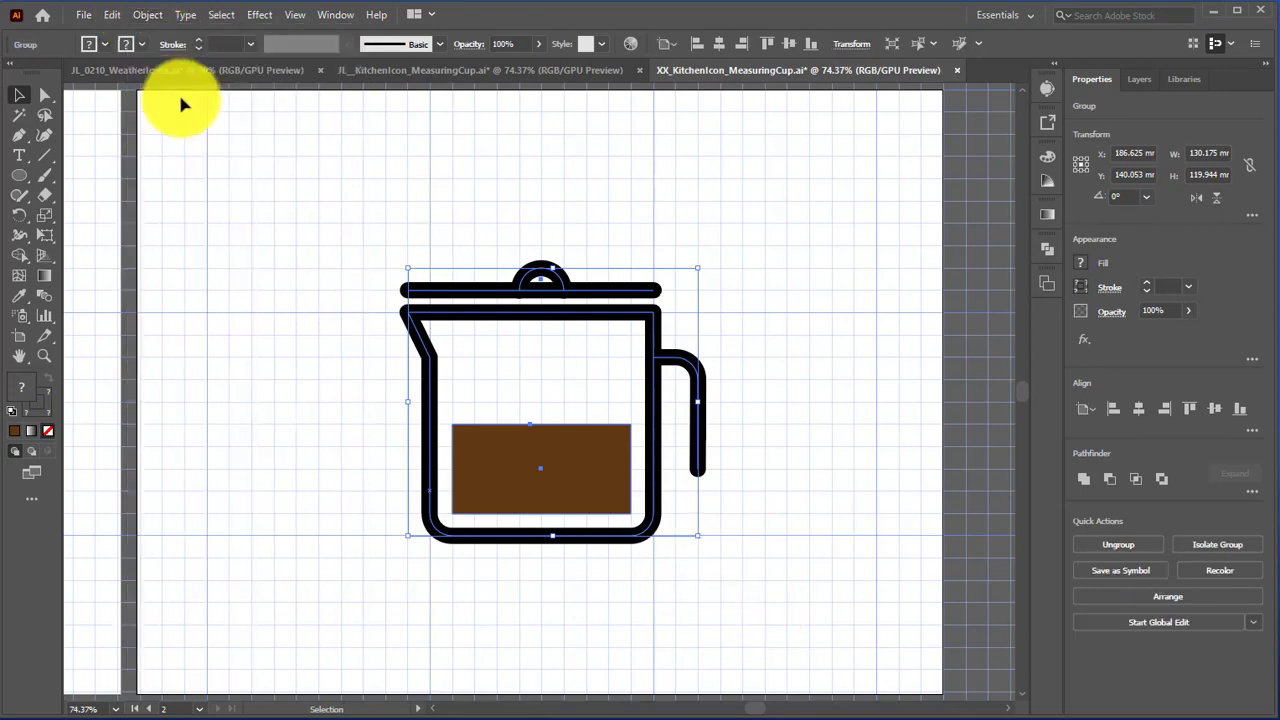
Go to artboard 1, select all parts of the measuring cup icon, and group them
click(150, 708)
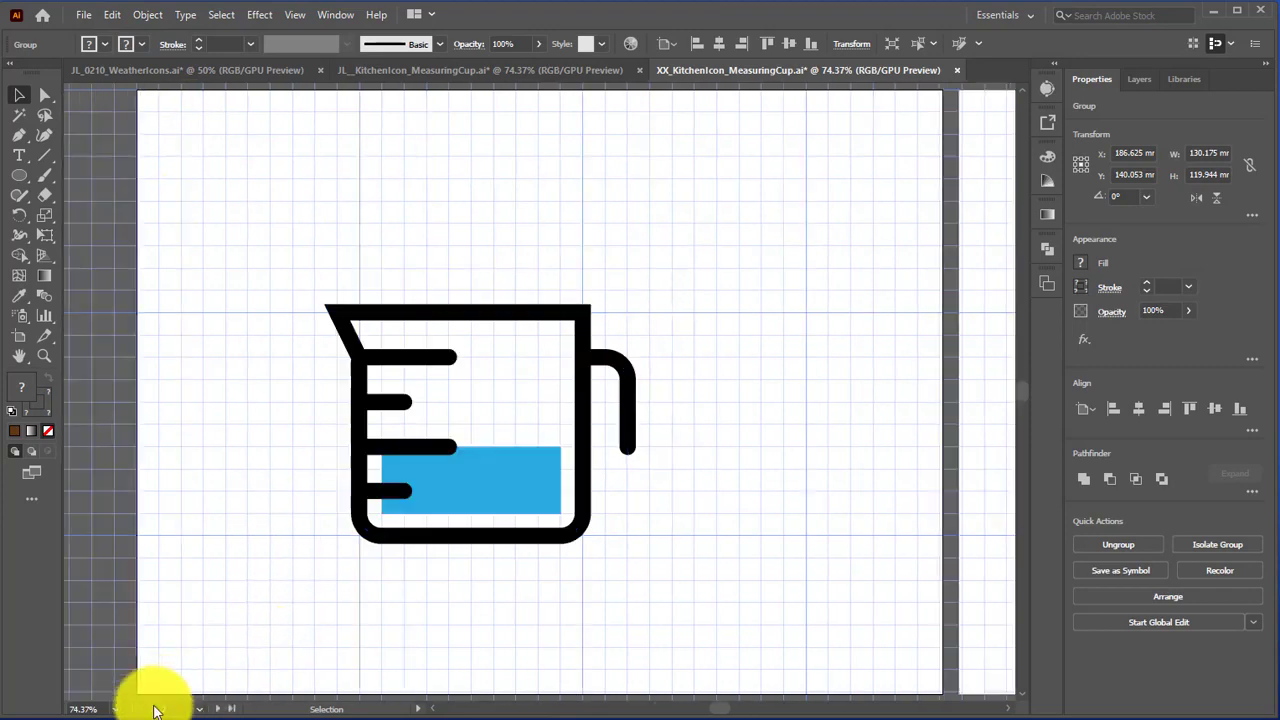
drag(255, 265, 653, 585)
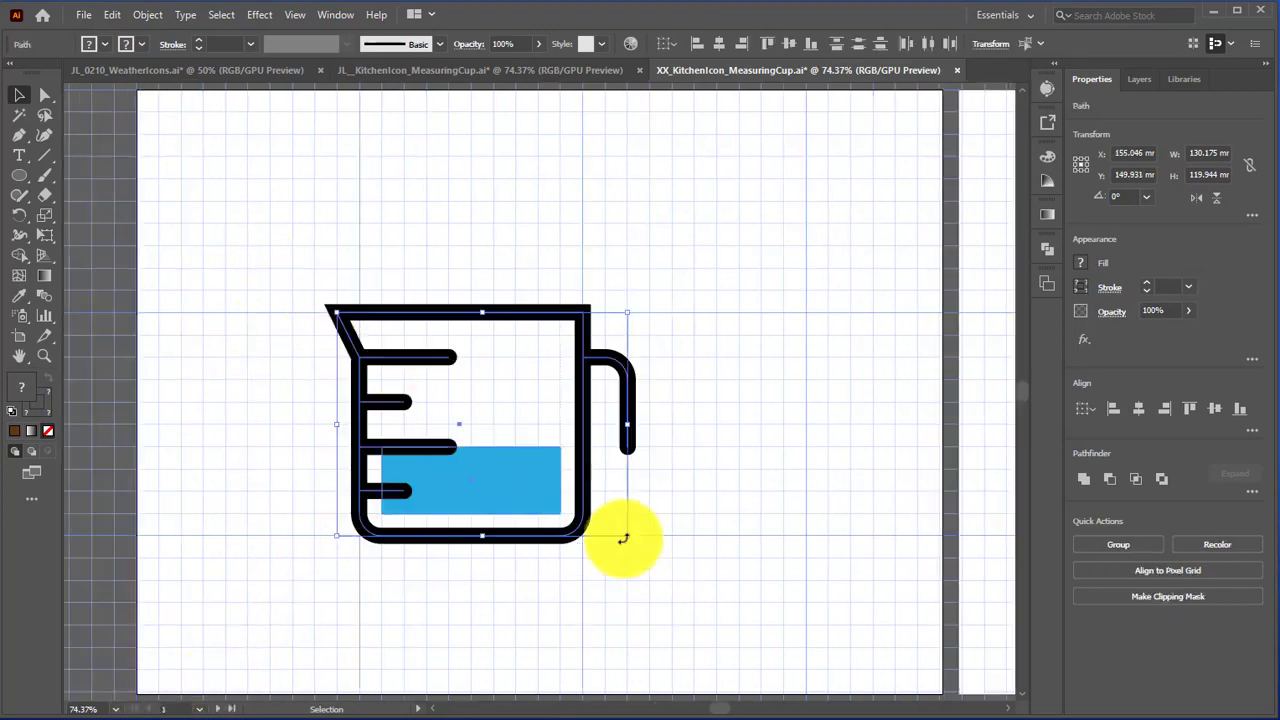
click(155, 14)
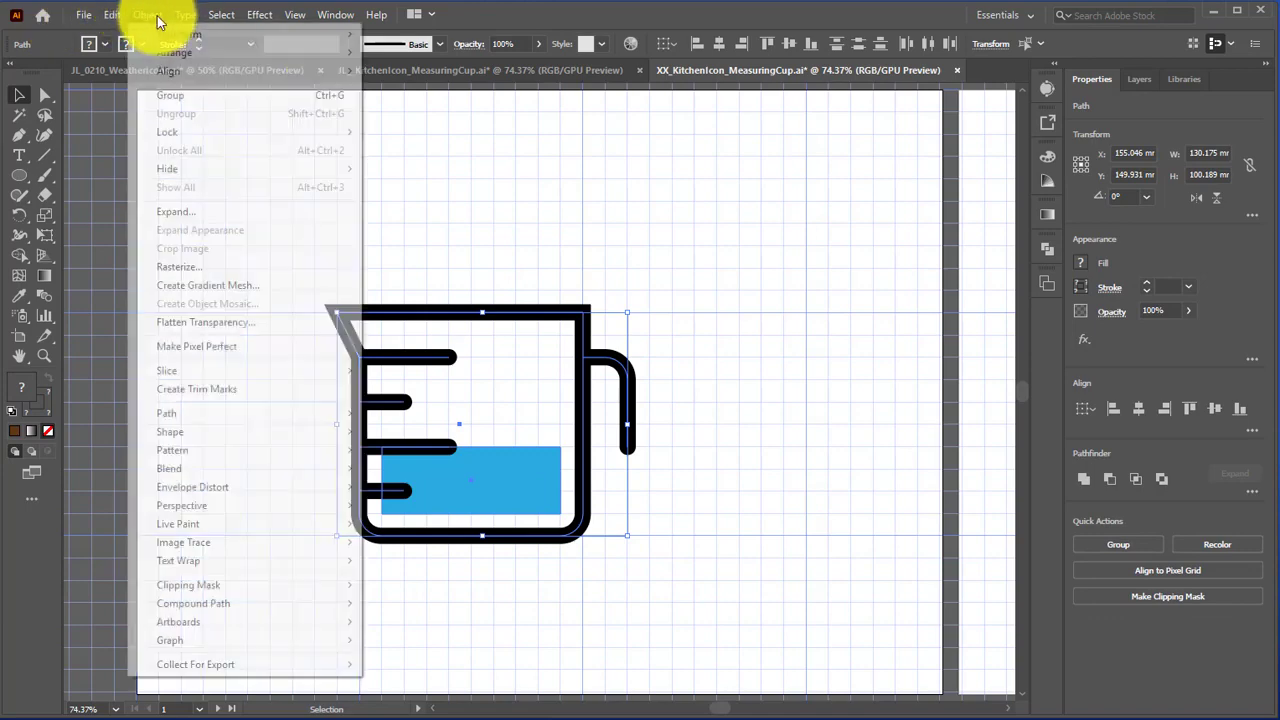
click(181, 93)
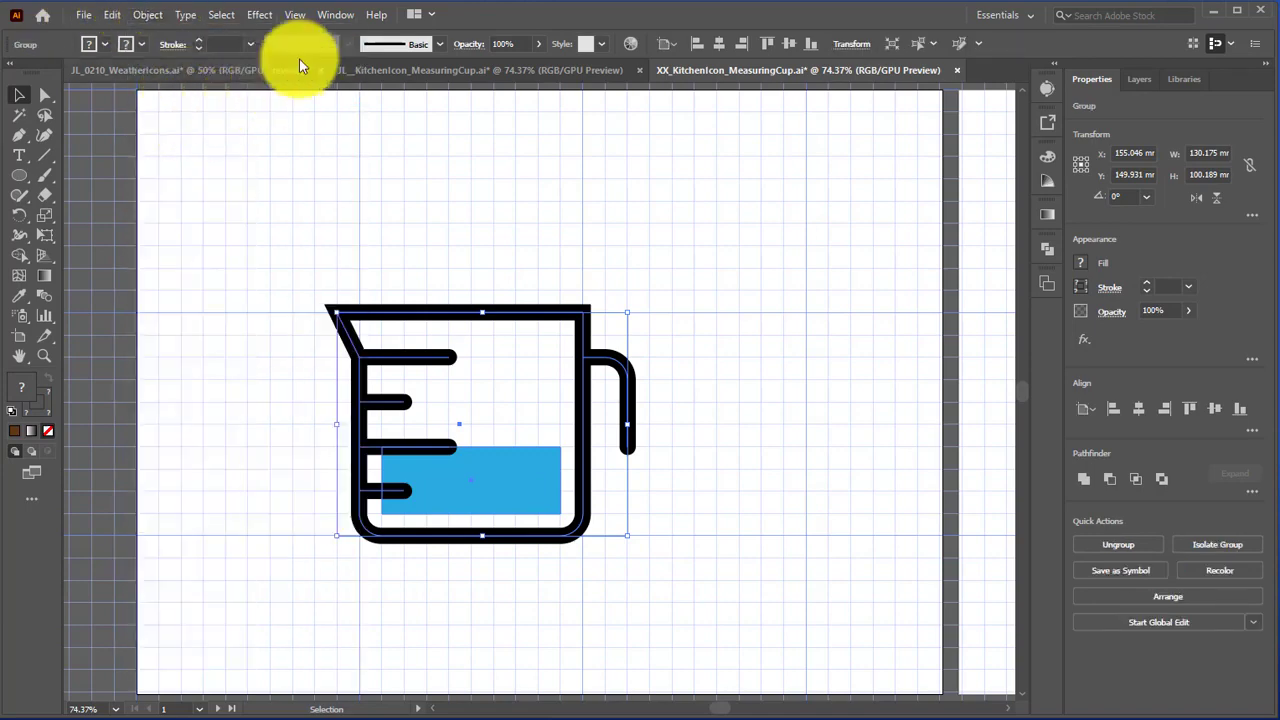
Hide the document grid and deselect the measuring cup group
click(295, 16)
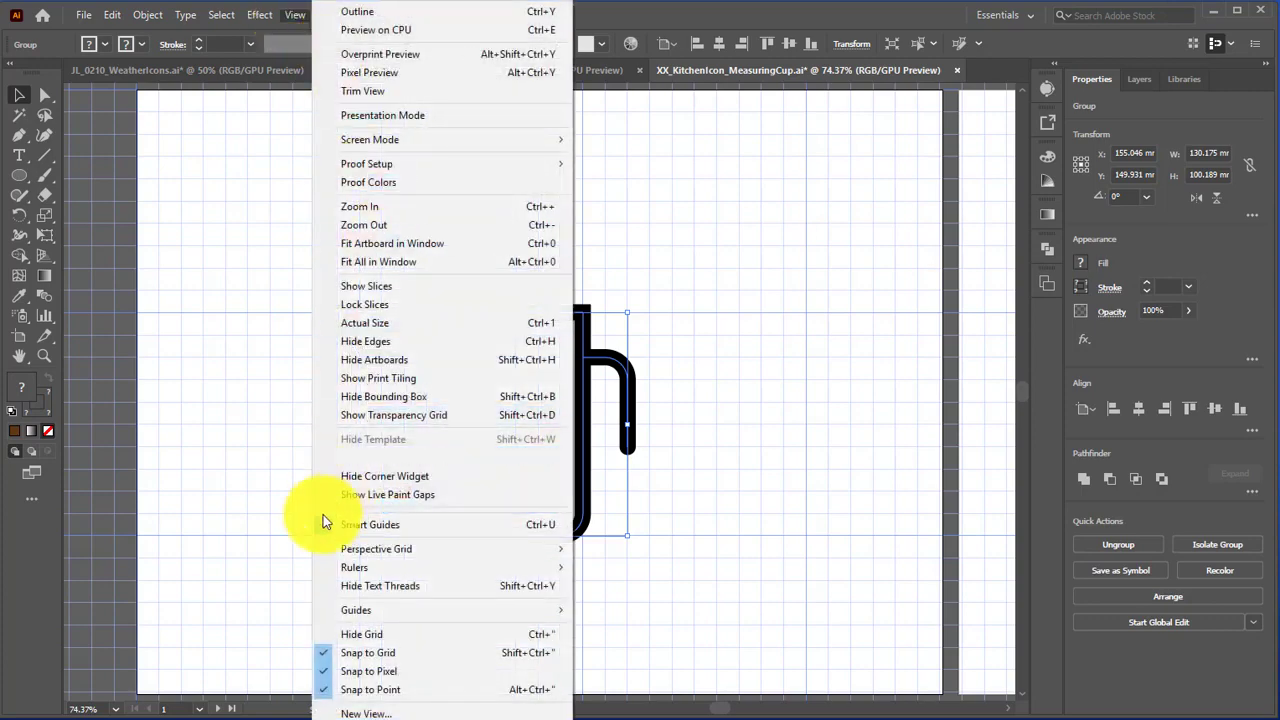
click(345, 634)
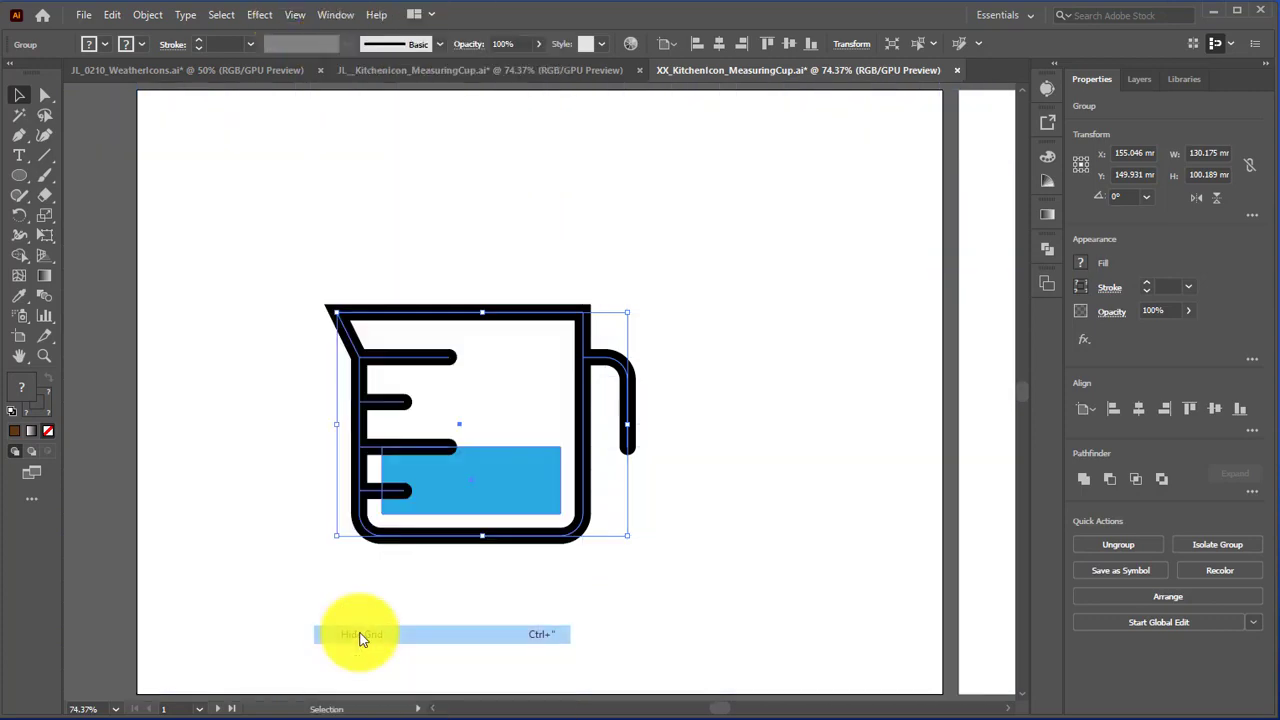
click(309, 624)
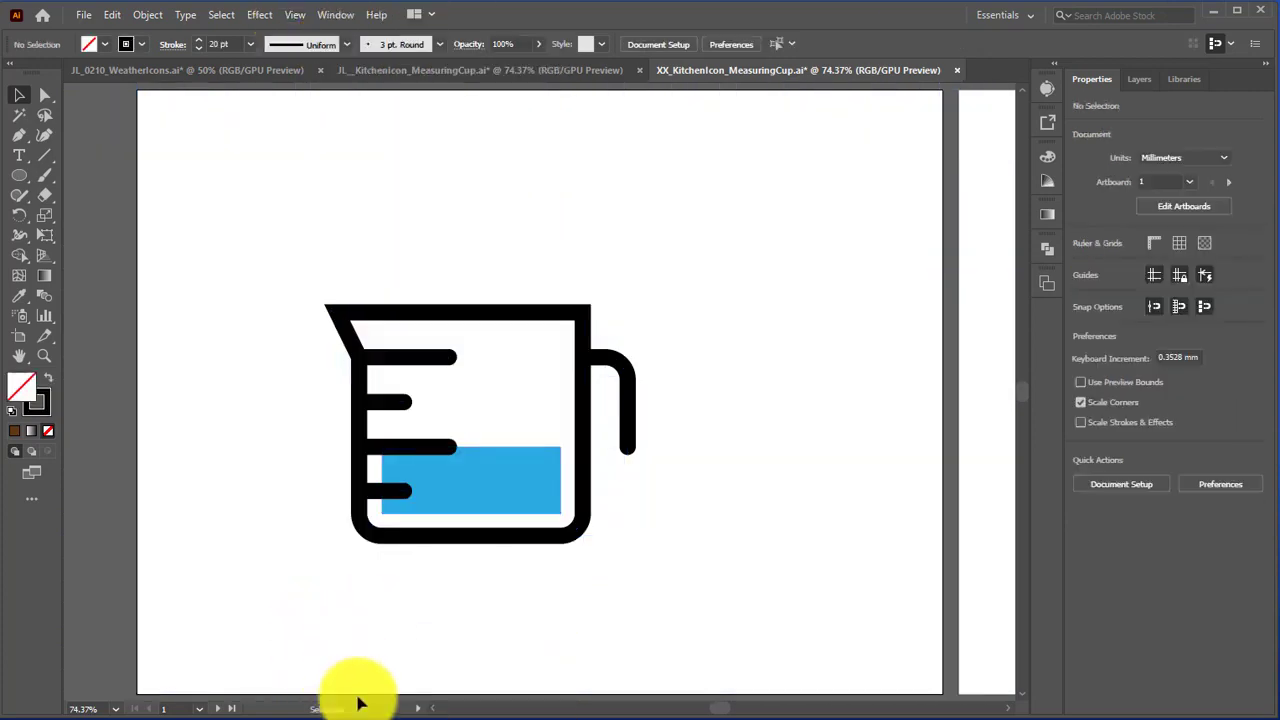
Return to the coffee pot on artboard 2 and save the document
click(219, 709)
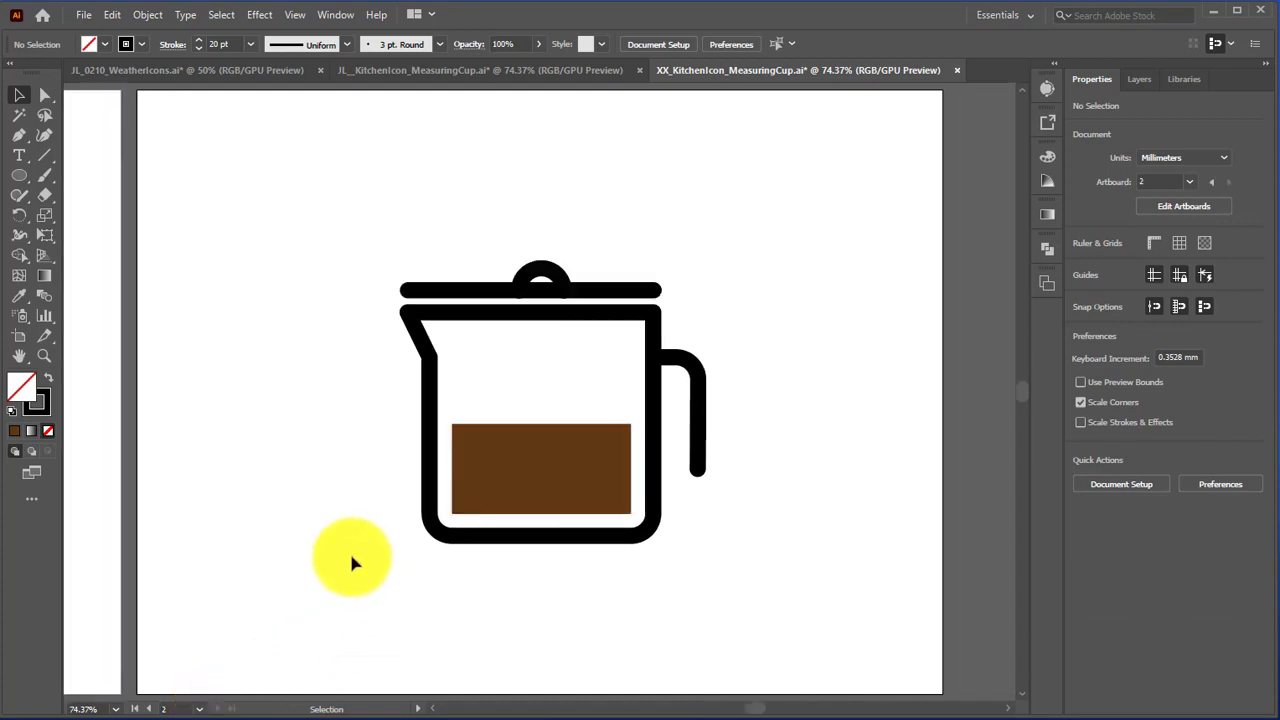
click(84, 14)
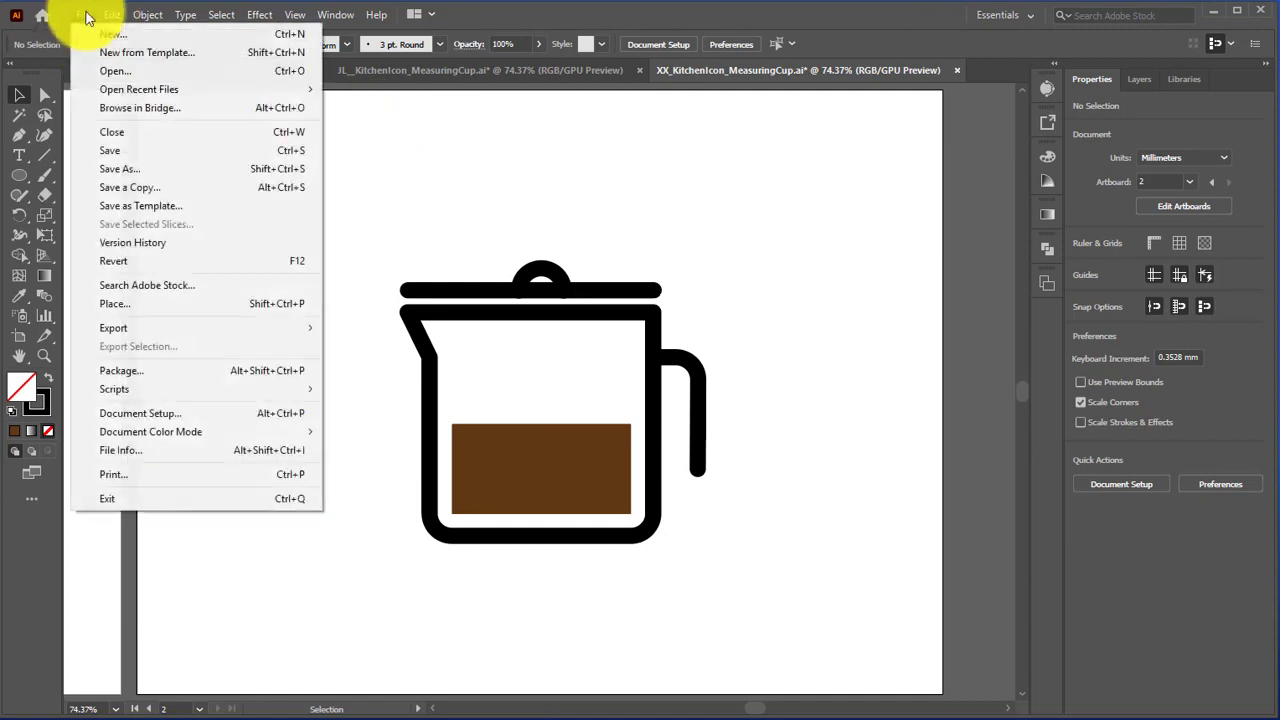
click(137, 153)
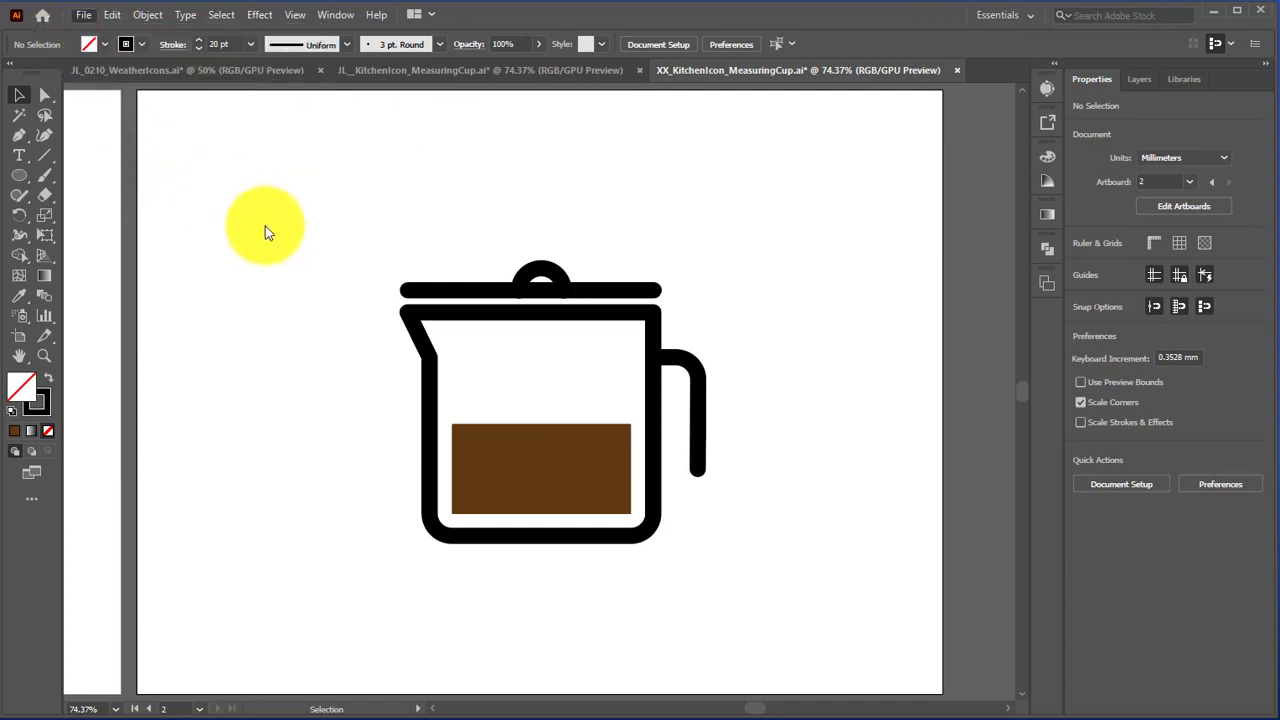